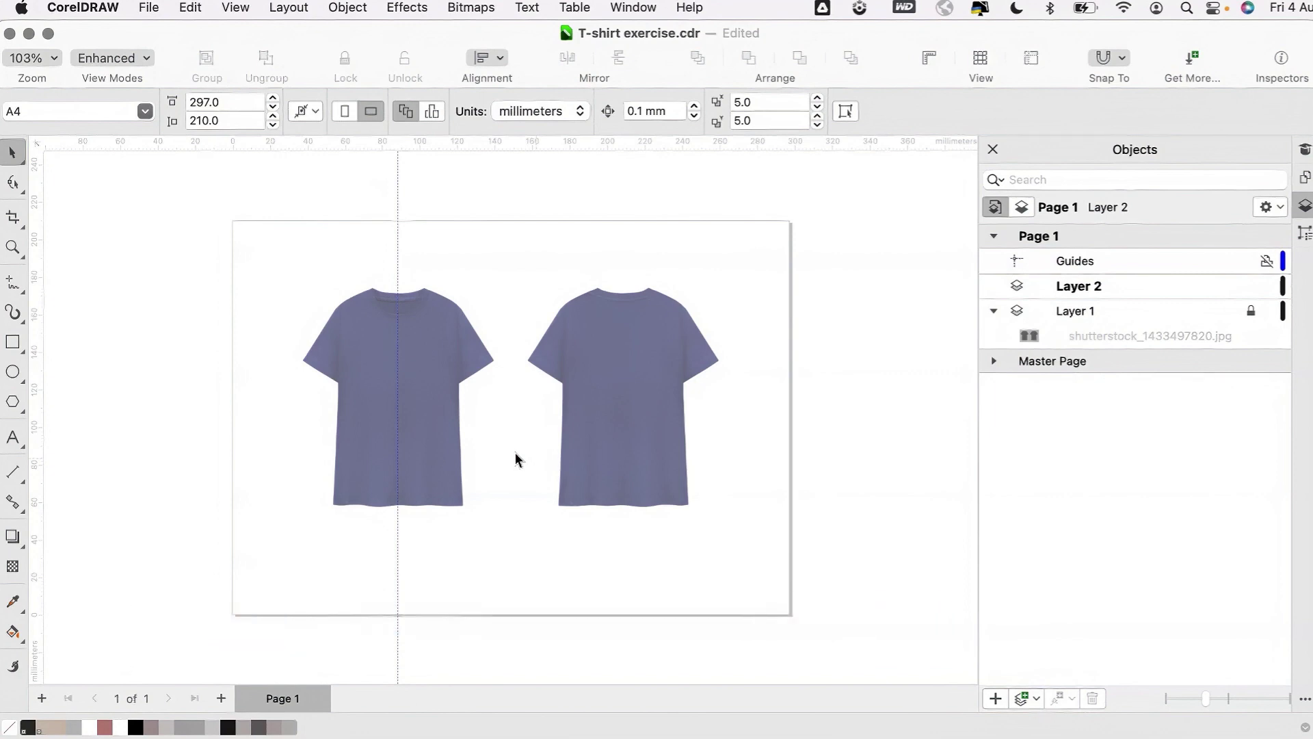
- Pick the Pen tool and zoom in on the front shirt's left half
{"action": "mouse_move", "coordinate": [1168, 322]}
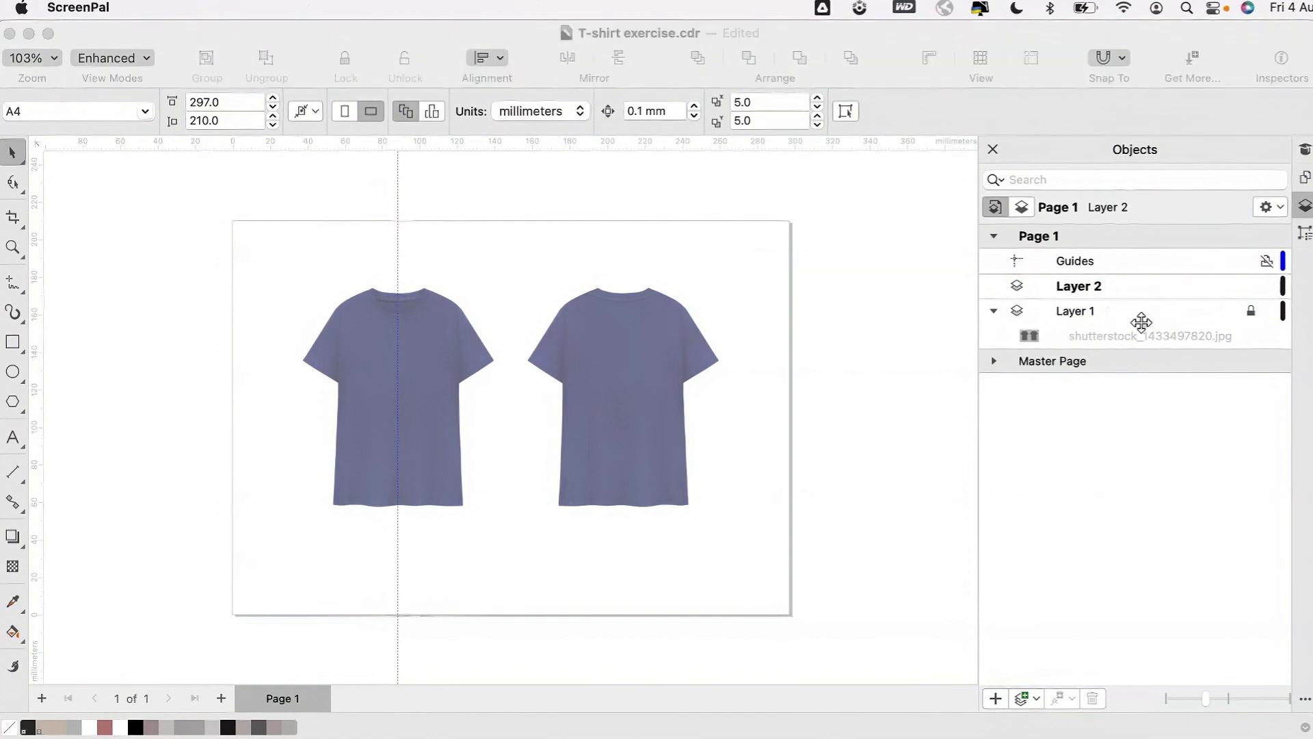
{"action": "left_click", "coordinate": [16, 293]}
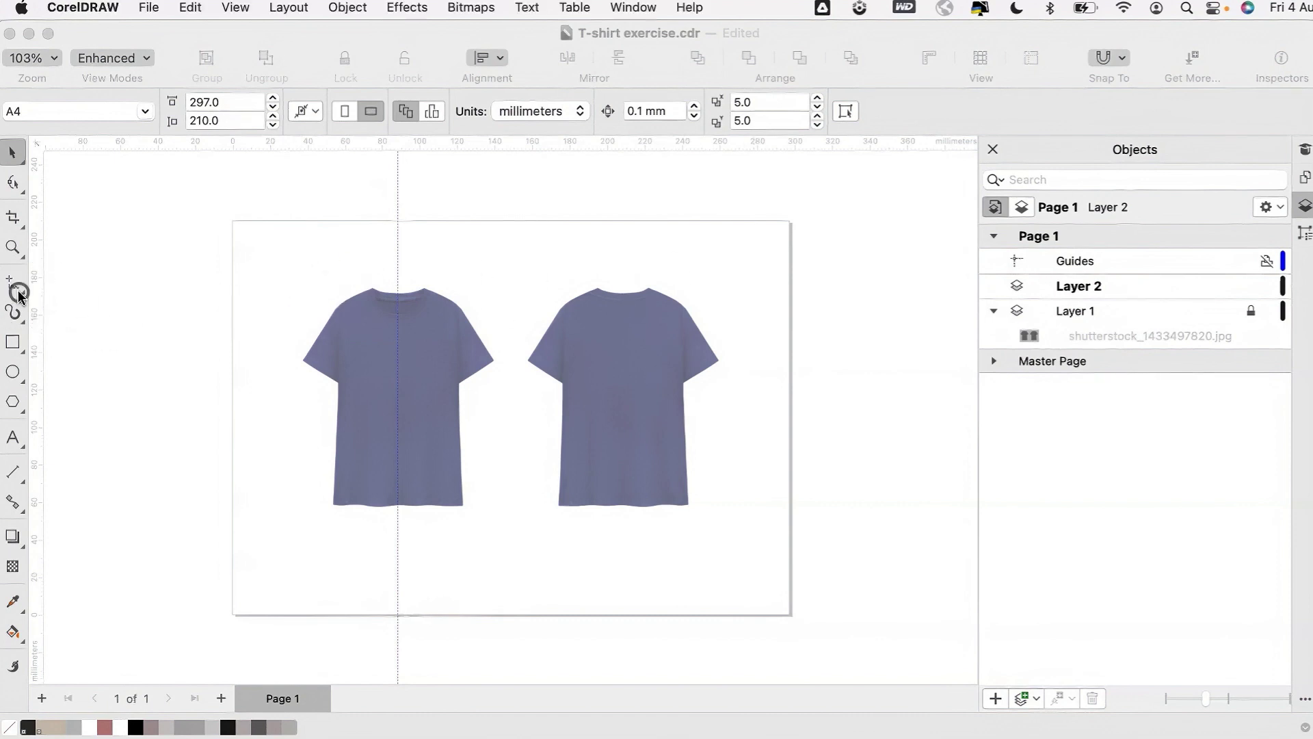
{"action": "mouse_move", "coordinate": [19, 296]}
{"action": "left_mouse_down"}
{"action": "mouse_move", "coordinate": [92, 308]}
{"action": "mouse_move", "coordinate": [115, 345]}
{"action": "left_mouse_up"}
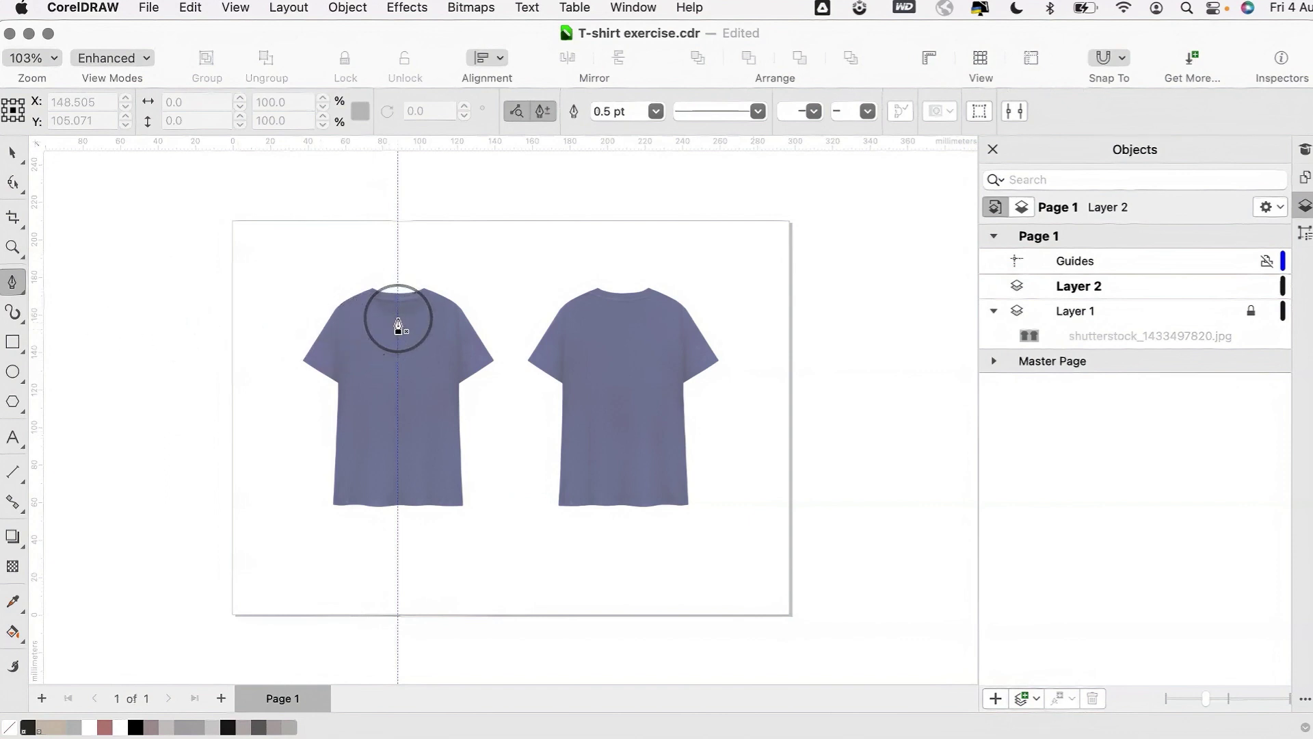
{"action": "scroll", "coordinate": [398, 326], "scroll_direction": "up", "scroll_amount": 4}
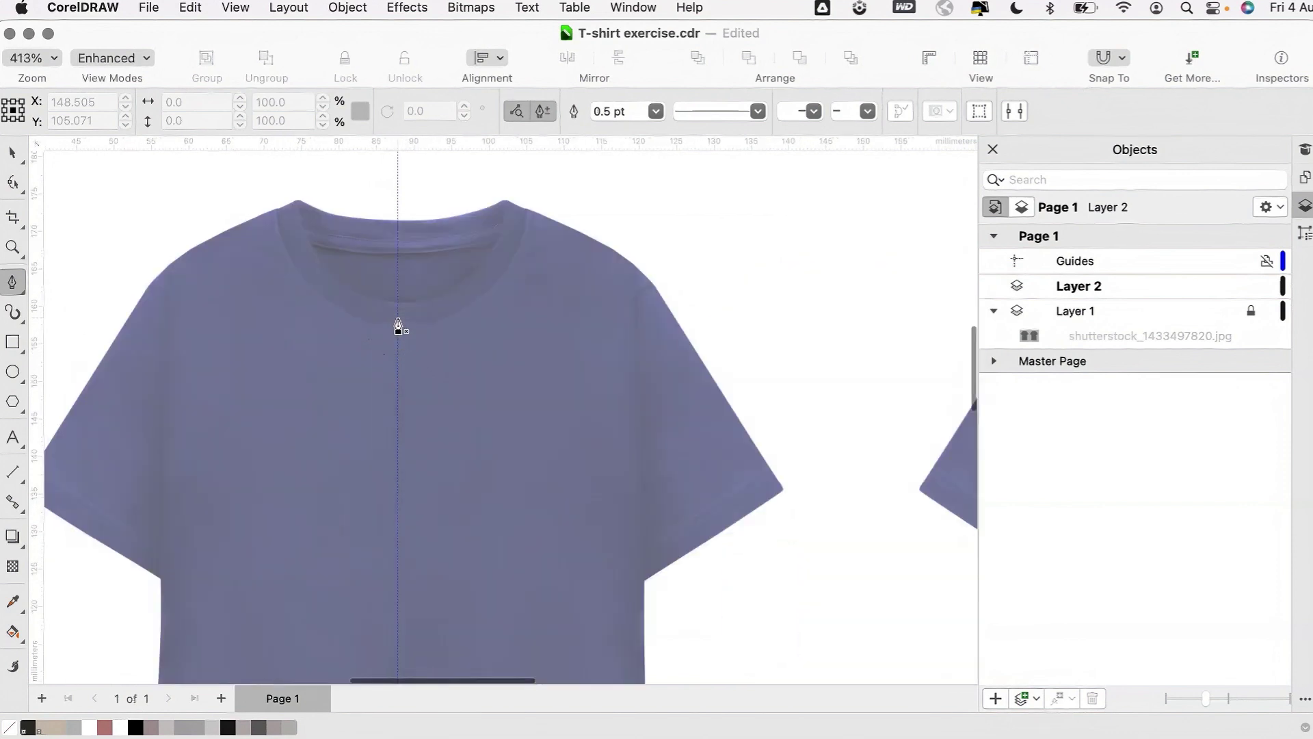
{"action": "scroll", "coordinate": [398, 327], "scroll_direction": "up", "scroll_amount": 2}
{"action": "scroll", "coordinate": [398, 327], "scroll_direction": "left", "scroll_amount": 5}
{"action": "scroll", "coordinate": [398, 326], "scroll_direction": "up", "scroll_amount": 3}
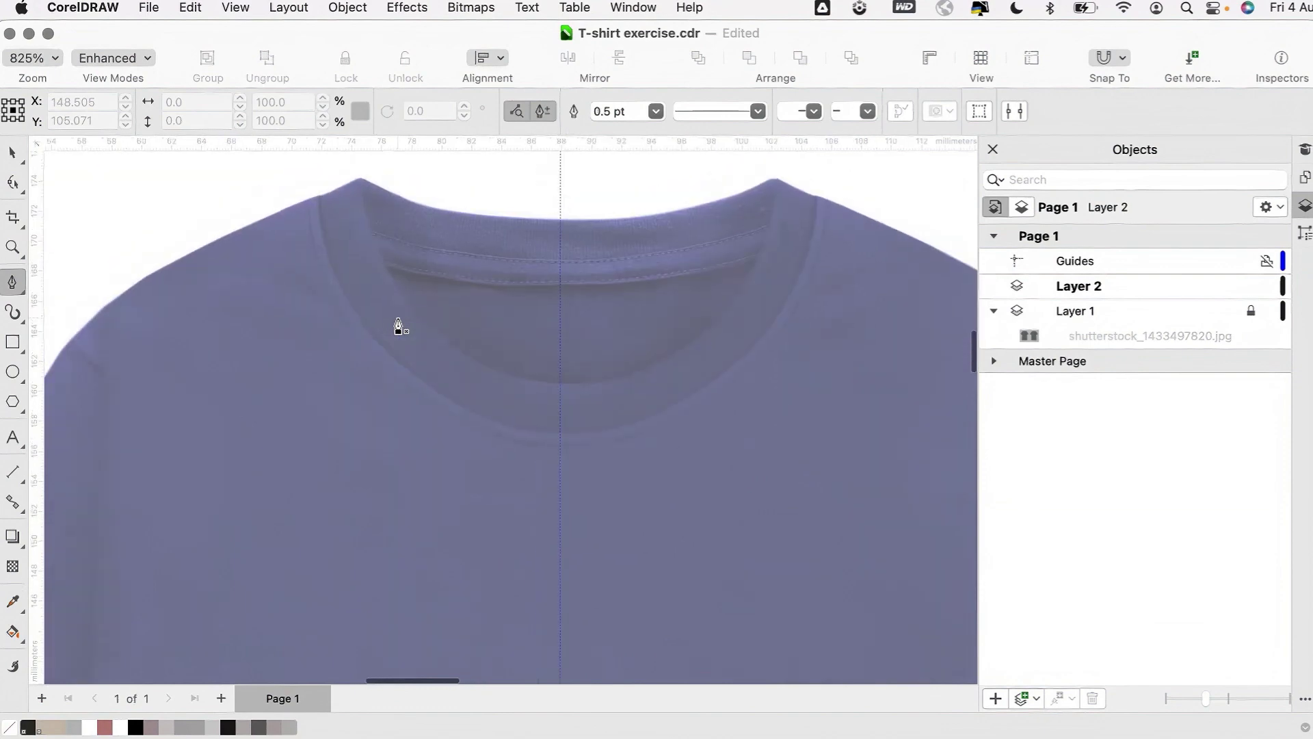
- Trace straight segments from the neckline centre via collar, shoulder and side to the hem centre
{"action": "left_click", "coordinate": [559, 441]}
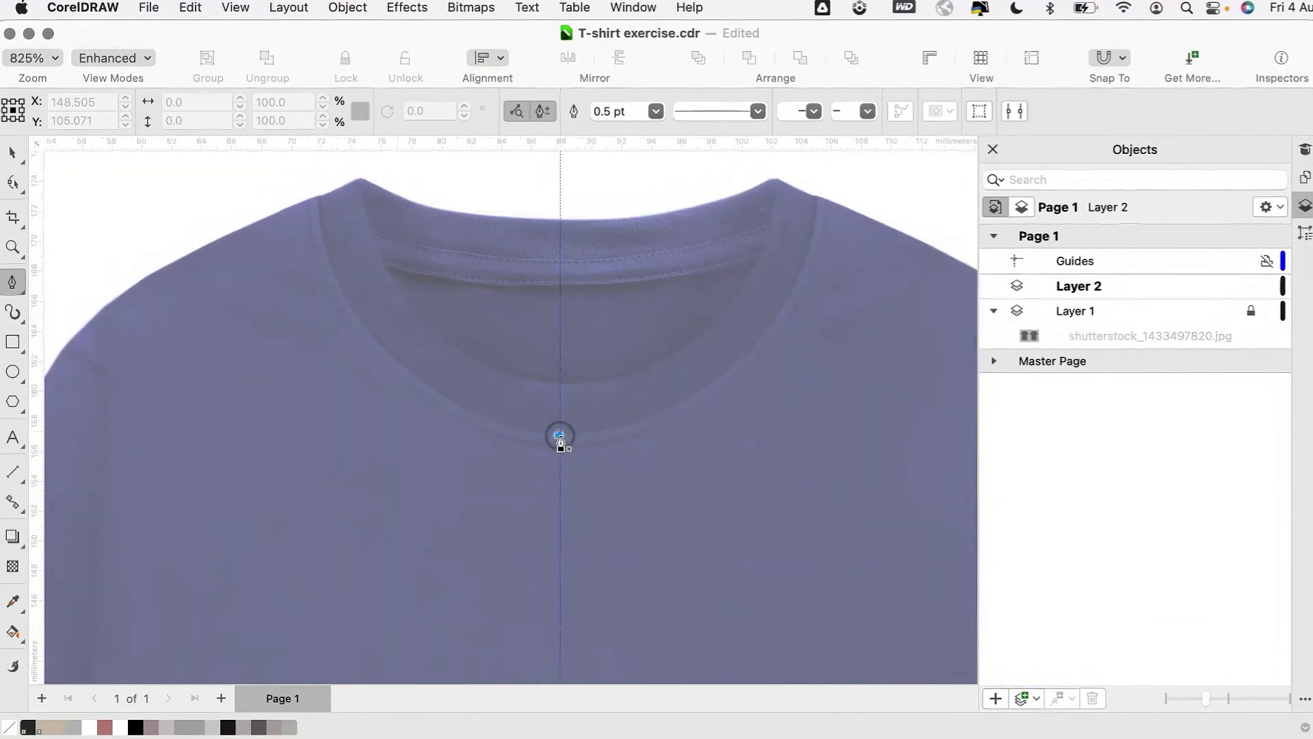
{"action": "left_click", "coordinate": [319, 196]}
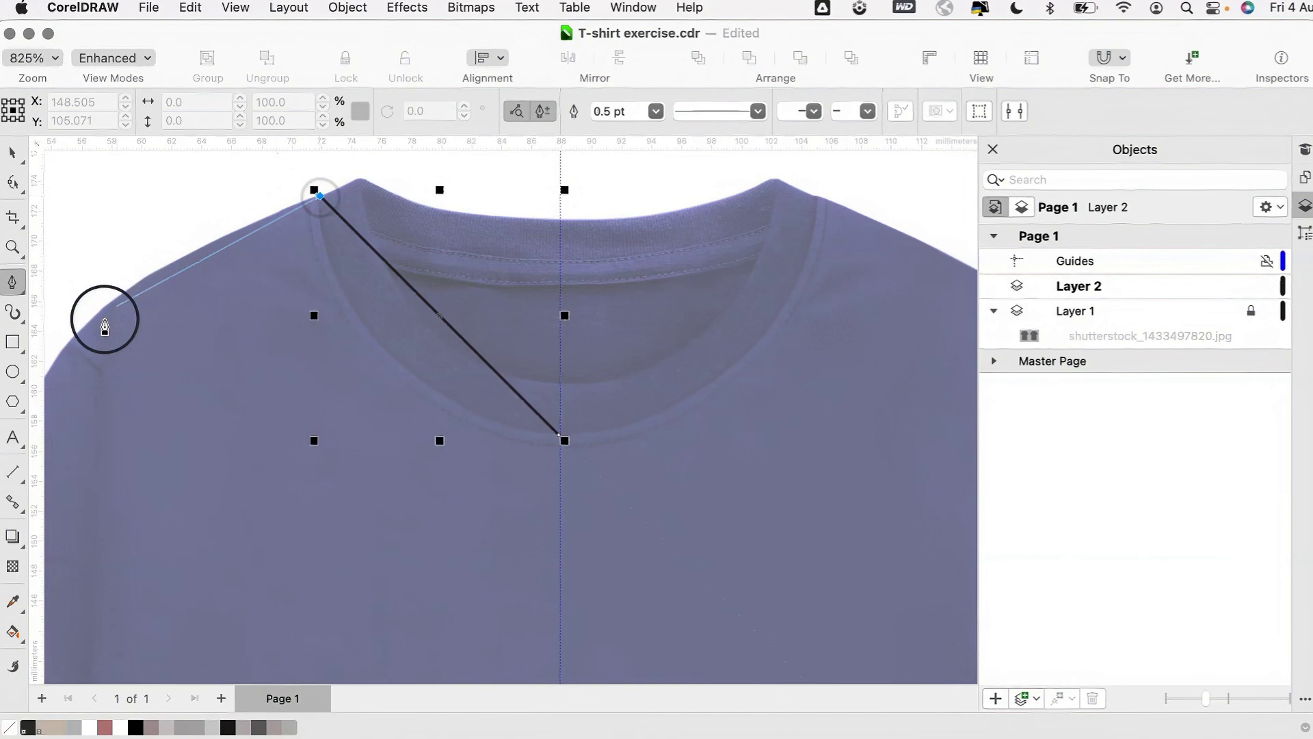
{"action": "double_click", "coordinate": [67, 345]}
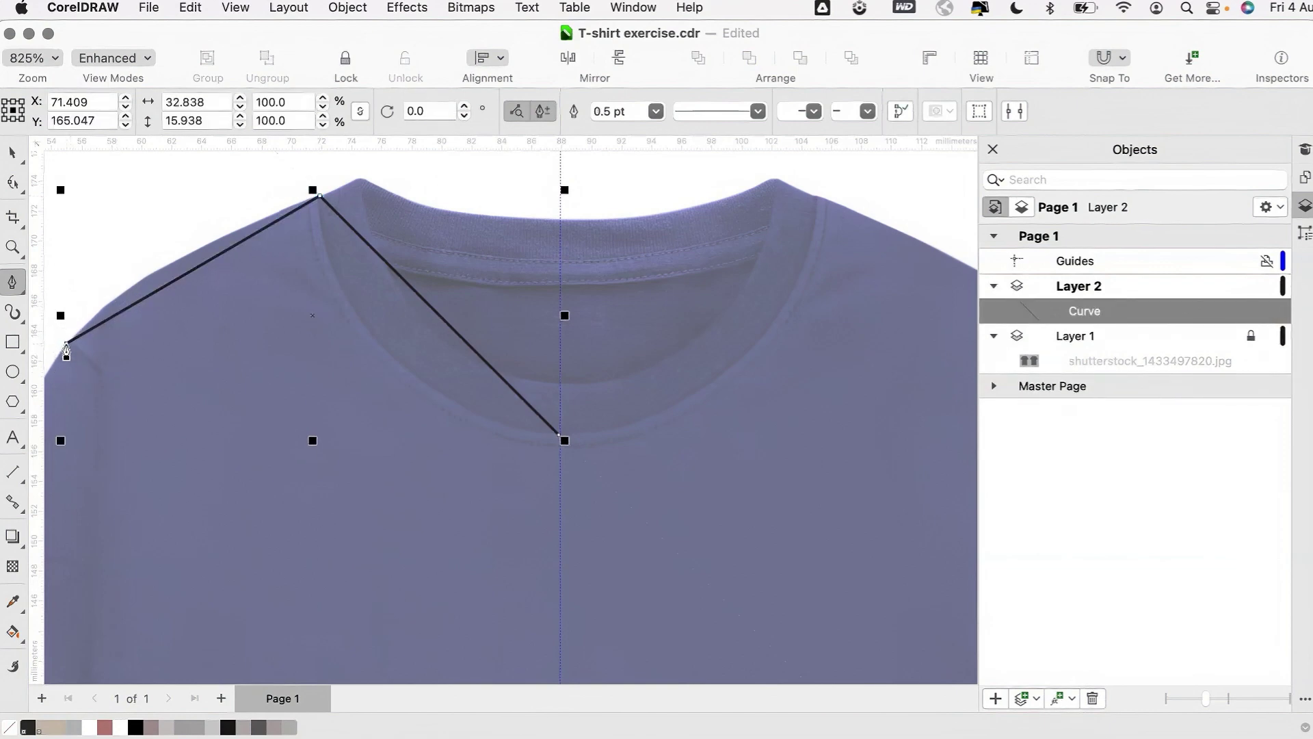
{"action": "scroll", "coordinate": [66, 348], "scroll_direction": "down", "scroll_amount": 2}
{"action": "left_click", "coordinate": [196, 534]}
{"action": "scroll", "coordinate": [197, 535], "scroll_direction": "down", "scroll_amount": 10}
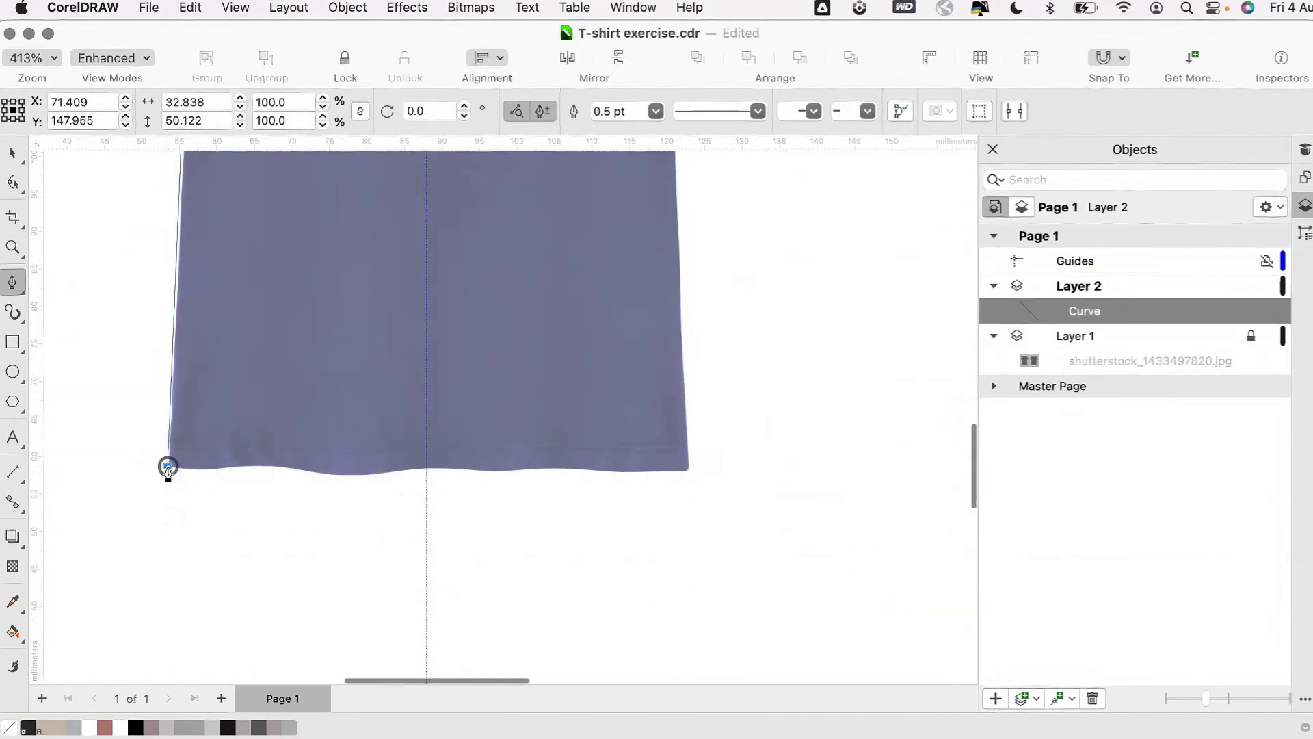
{"action": "left_click", "coordinate": [168, 468]}
{"action": "left_click", "coordinate": [429, 474]}
{"action": "scroll", "coordinate": [430, 489], "scroll_direction": "down", "scroll_amount": 4}
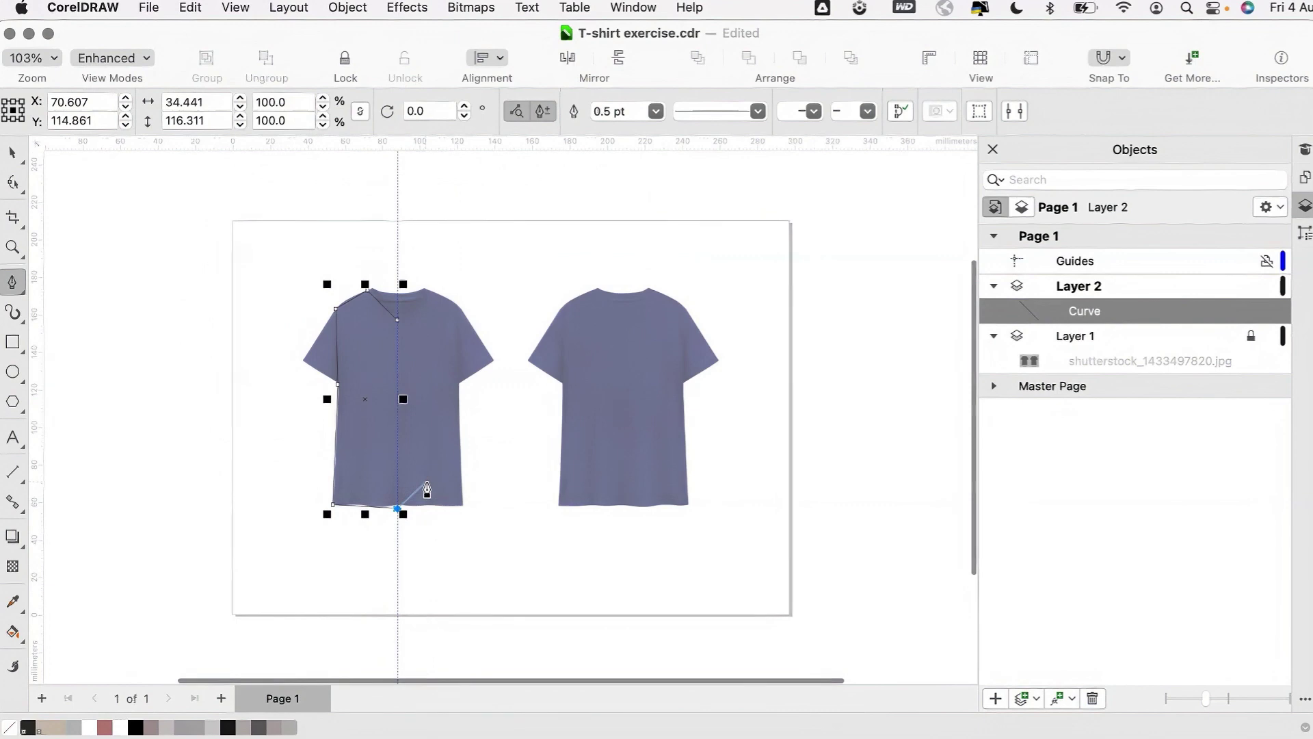
- Convert all of the half-shirt outline's straight segments to curves
{"action": "left_click", "coordinate": [14, 186]}
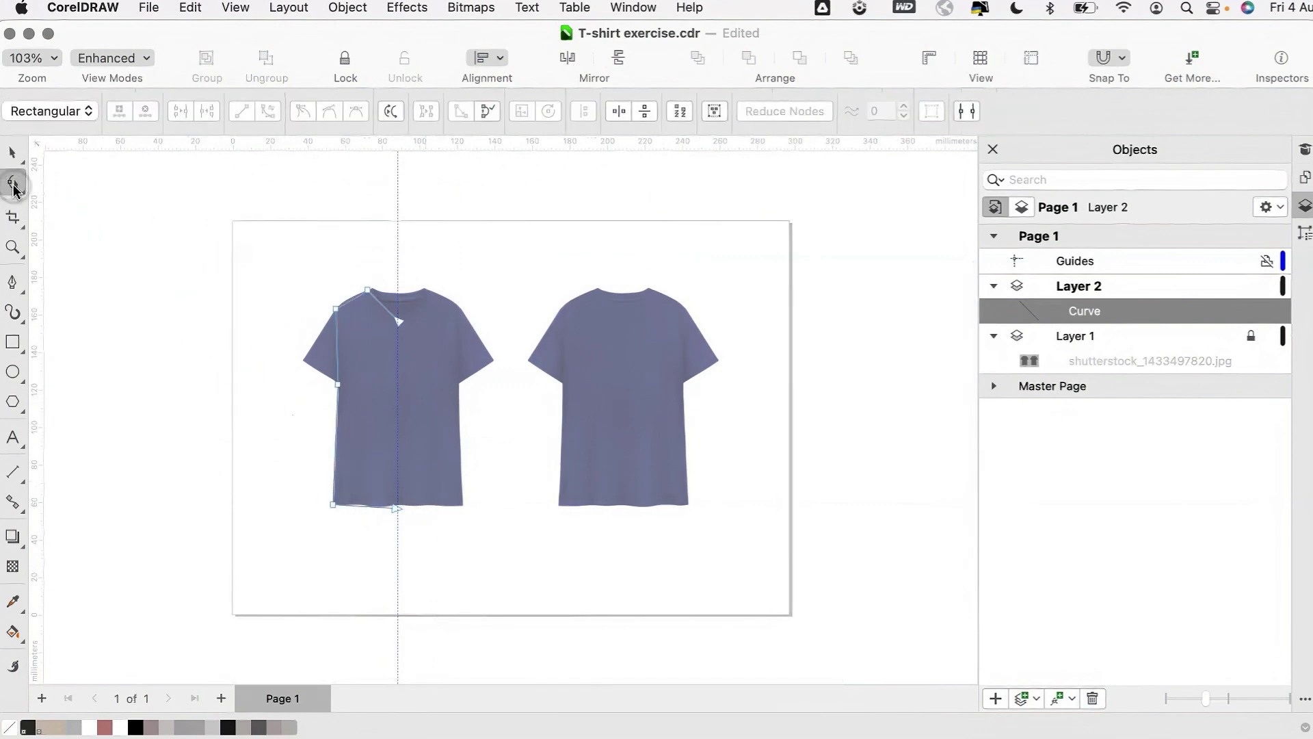
{"action": "left_click_drag", "start_coordinate": [299, 262], "coordinate": [456, 579]}
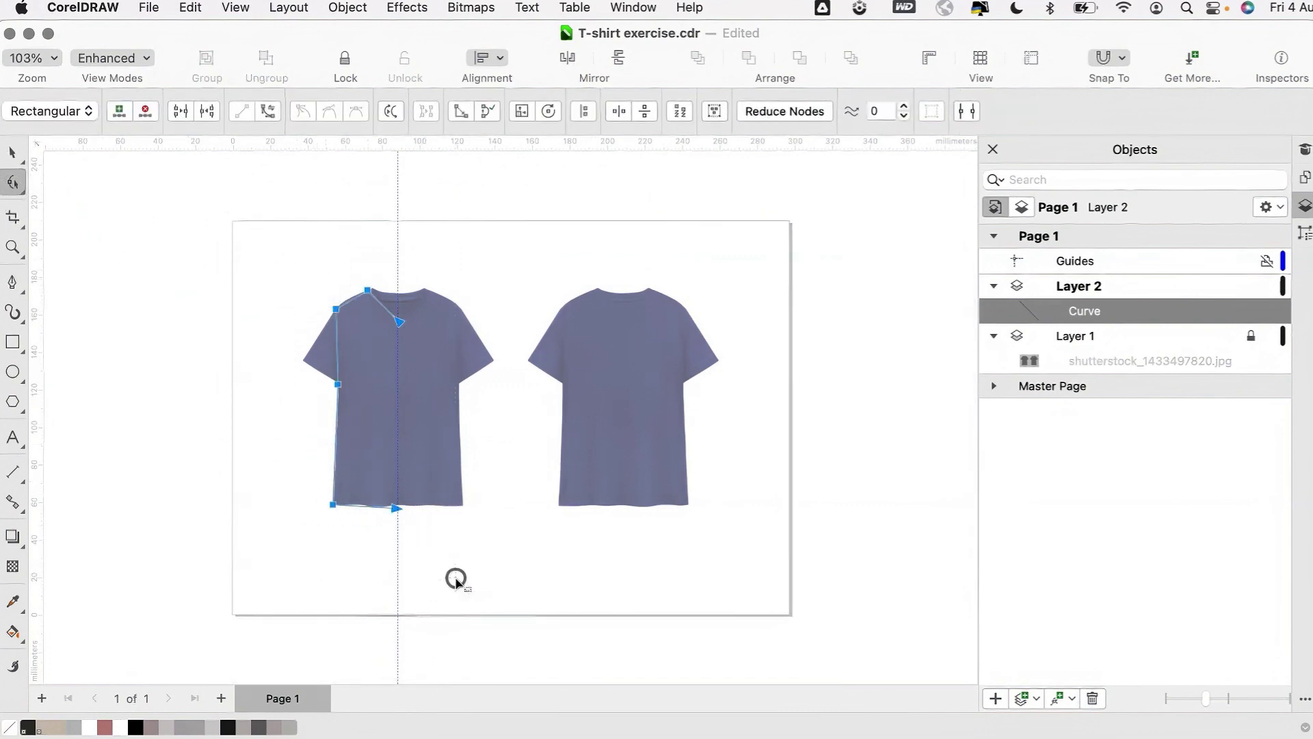
{"action": "right_click", "coordinate": [448, 463]}
{"action": "left_click", "coordinate": [531, 601]}
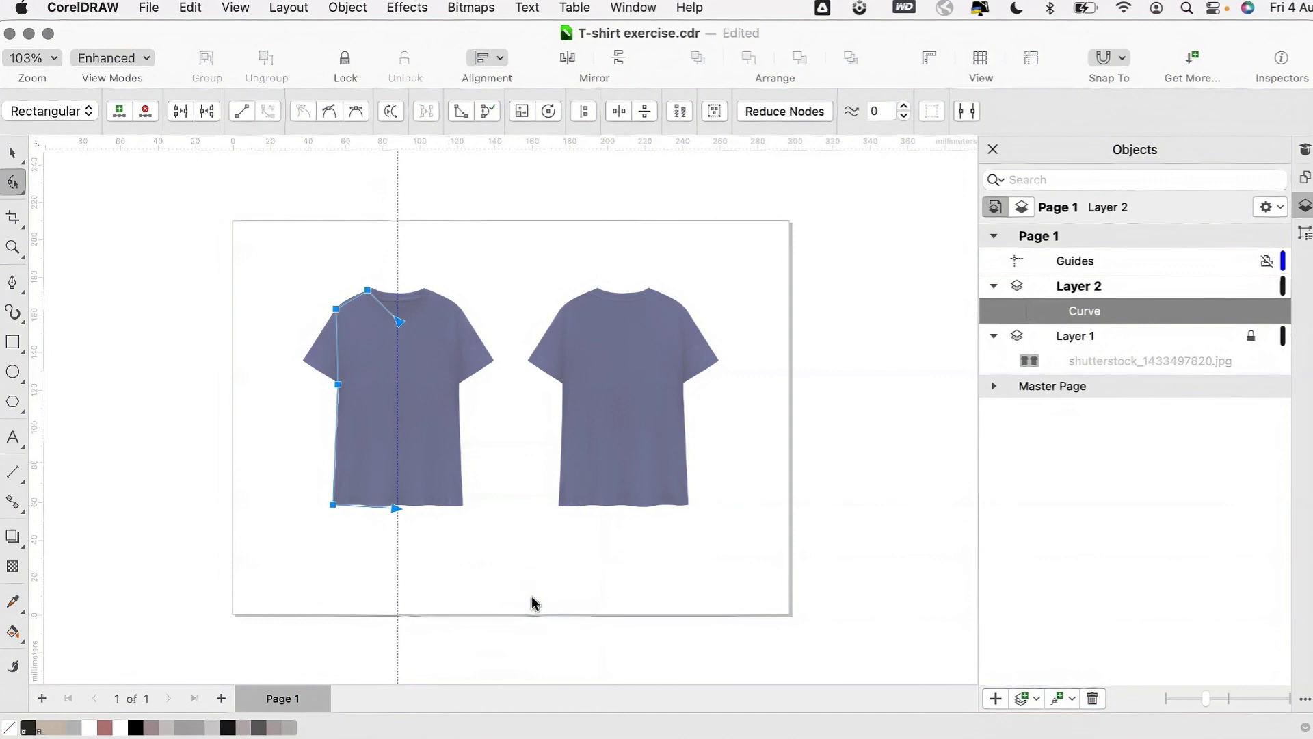
{"action": "left_click_drag", "start_coordinate": [473, 486], "coordinate": [487, 342]}
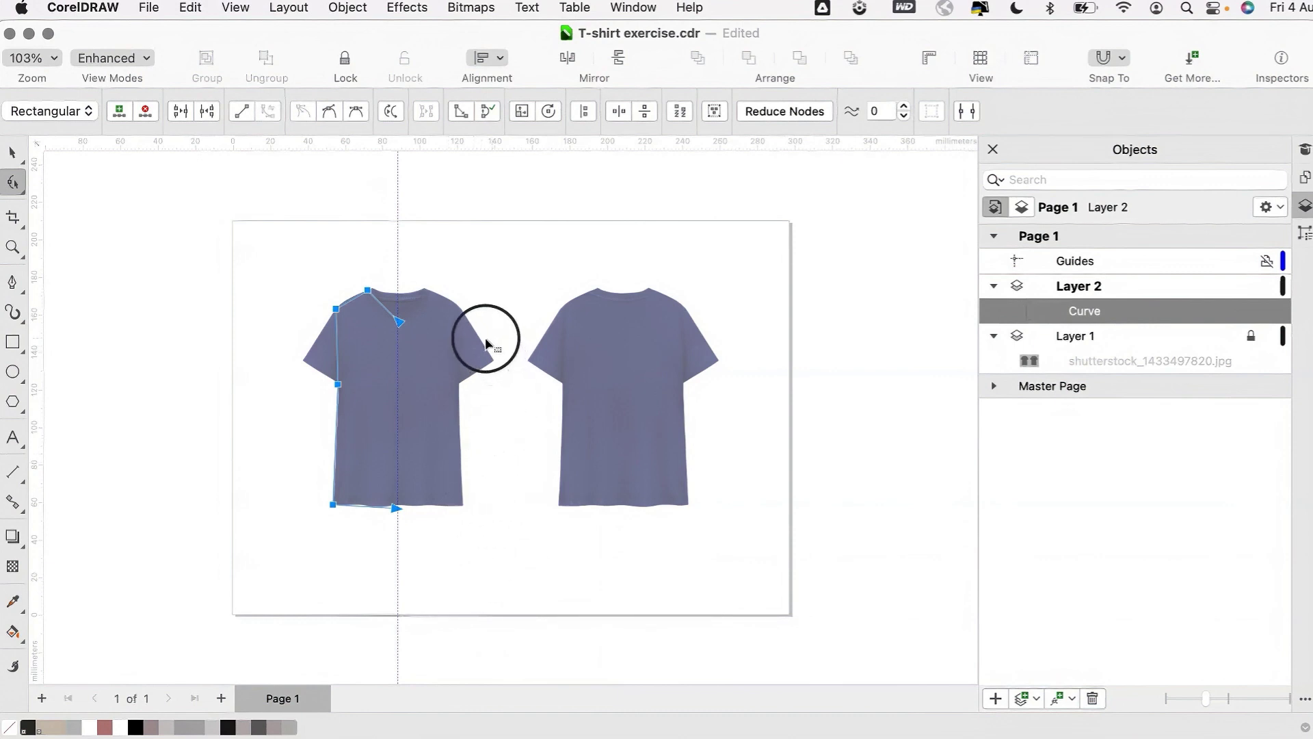
{"action": "left_click", "coordinate": [455, 278]}
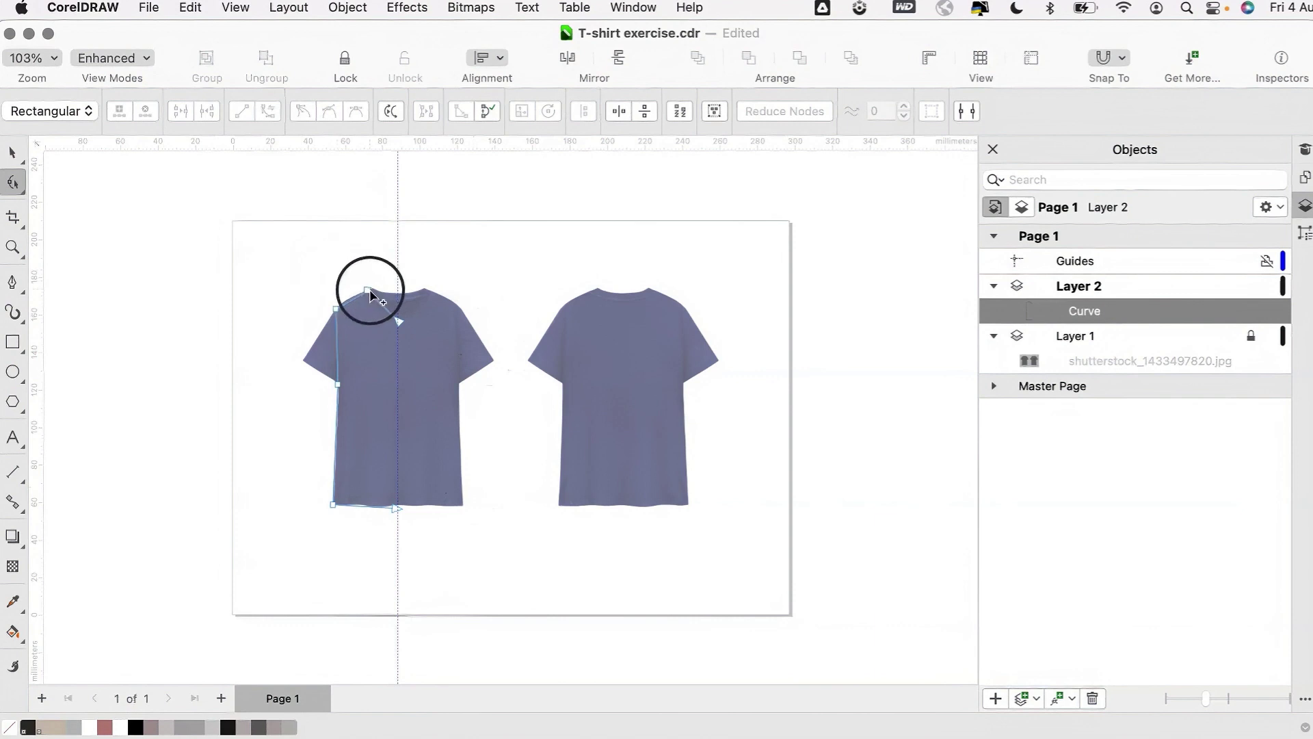
- Bend the neckline, side and hem segments to follow the shirt's edges
{"action": "left_click", "coordinate": [368, 290]}
{"action": "scroll", "coordinate": [373, 308], "scroll_direction": "up", "scroll_amount": 4}
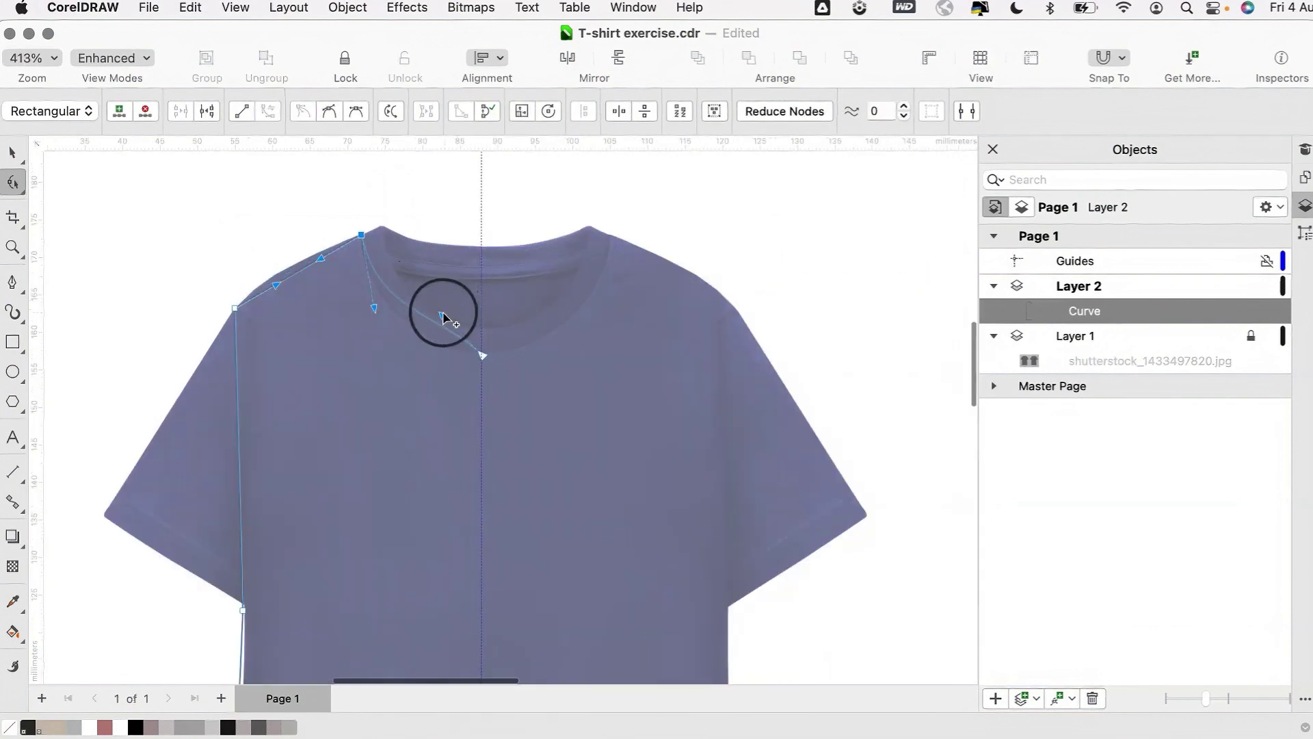
{"action": "left_click_drag", "start_coordinate": [444, 316], "coordinate": [445, 318]}
{"action": "left_click", "coordinate": [236, 309]}
{"action": "left_click_drag", "start_coordinate": [278, 287], "coordinate": [274, 264]}
{"action": "left_click_drag", "start_coordinate": [237, 404], "coordinate": [256, 411]}
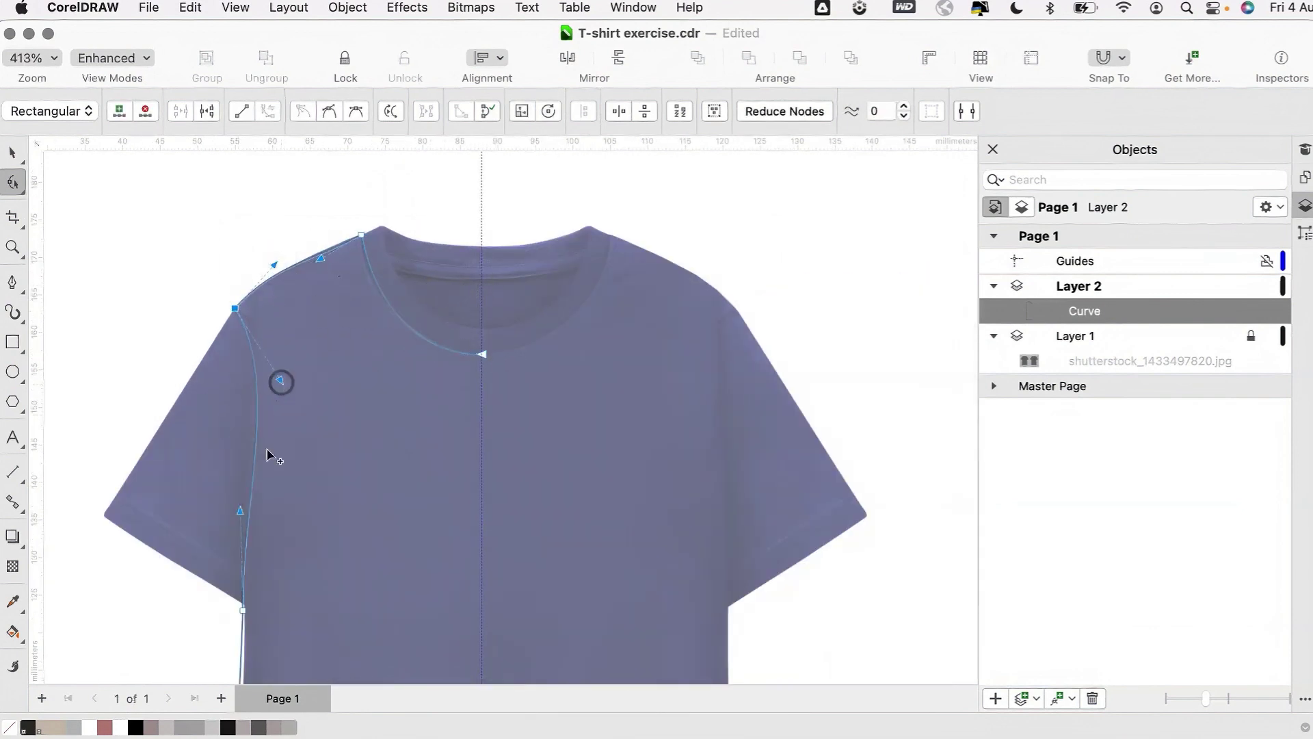
{"action": "left_click", "coordinate": [285, 586]}
{"action": "scroll", "coordinate": [264, 609], "scroll_direction": "down", "scroll_amount": 10}
{"action": "left_click", "coordinate": [305, 596]}
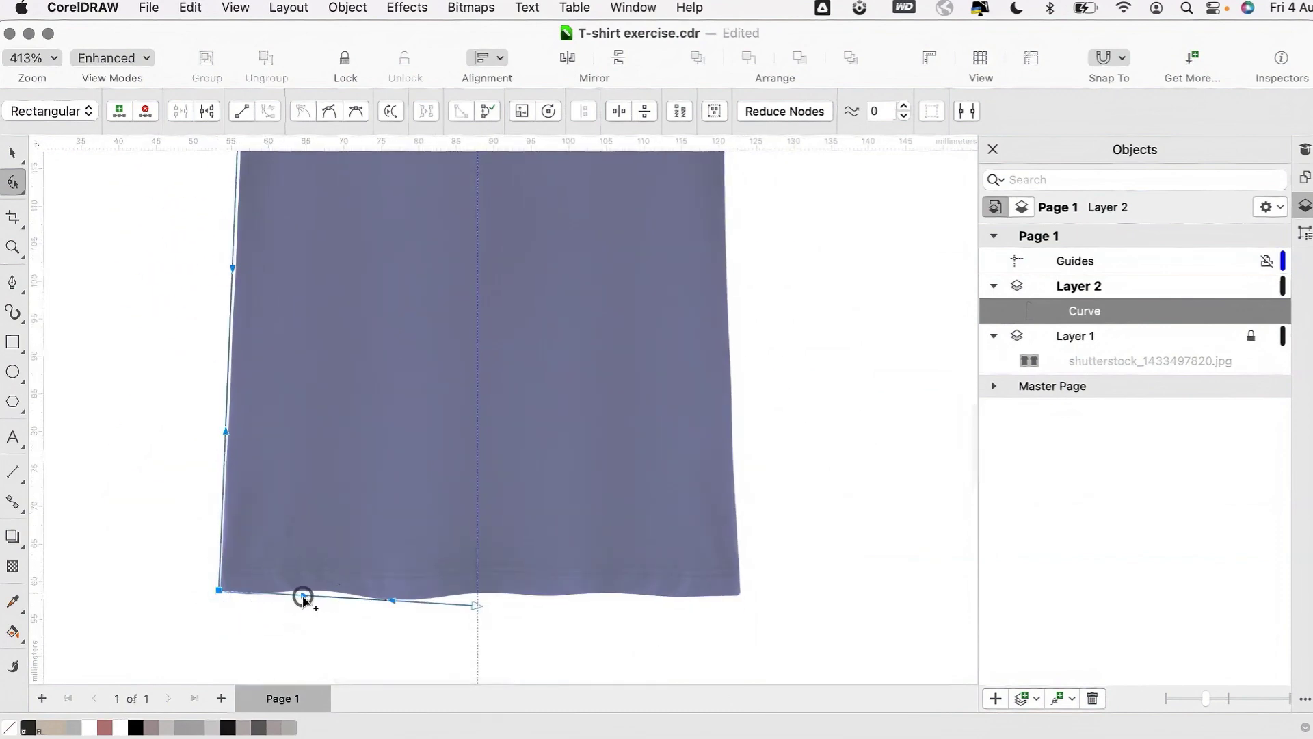
{"action": "scroll", "coordinate": [248, 610], "scroll_direction": "down", "scroll_amount": 2}
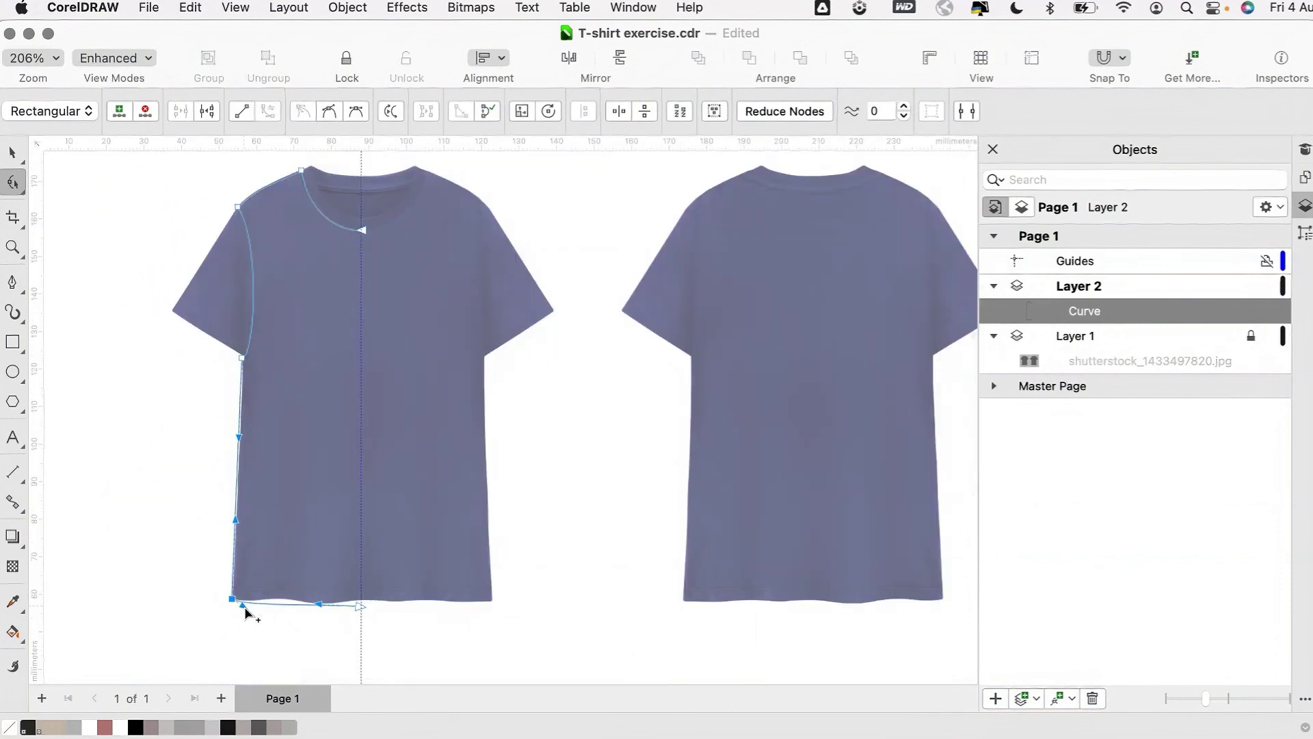
- Draw a closed four-corner sleeve shape from the shoulder with the Pen tool
{"action": "left_click", "coordinate": [12, 282]}
{"action": "left_click", "coordinate": [173, 310]}
{"action": "left_click", "coordinate": [238, 206]}
{"action": "left_click", "coordinate": [290, 280]}
{"action": "left_click", "coordinate": [241, 355]}
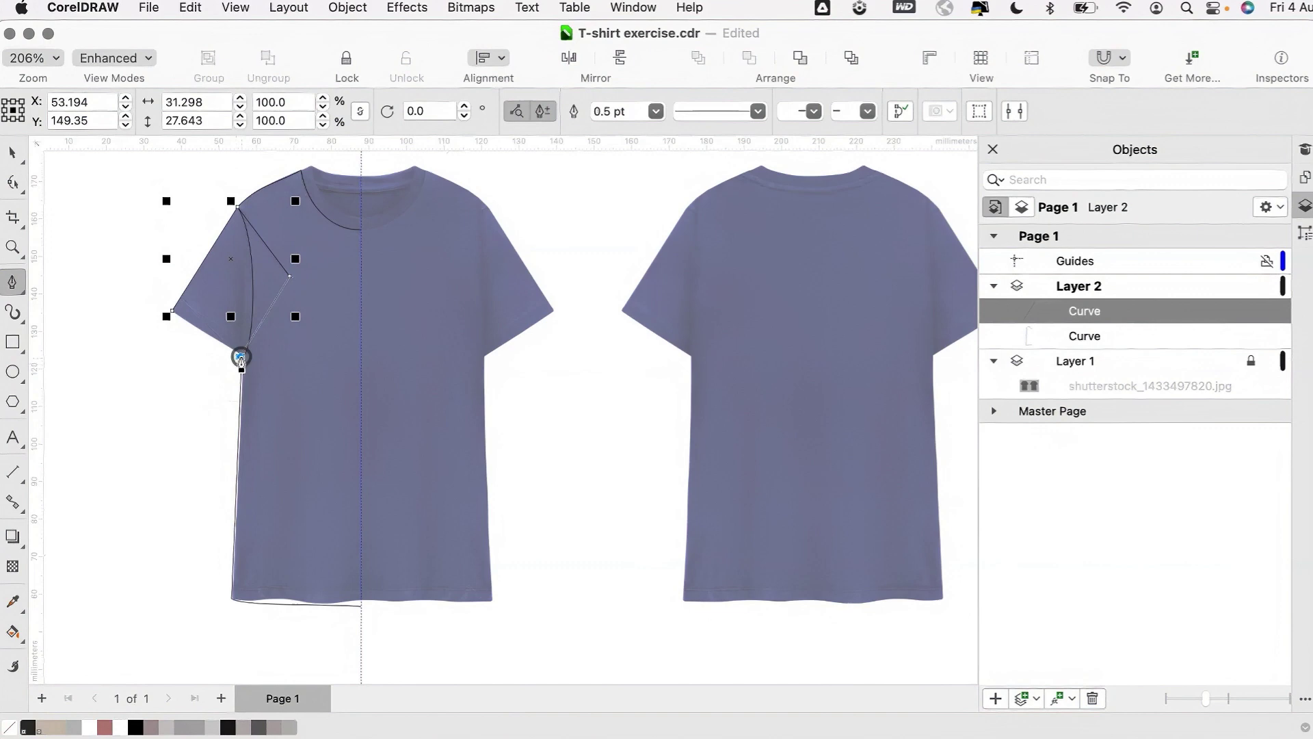
{"action": "left_click", "coordinate": [173, 310]}
- Add a collar band line ending at the neckline centre and bend it along the neckline
{"action": "left_click", "coordinate": [361, 217]}
{"action": "scroll", "coordinate": [301, 171], "scroll_direction": "up", "scroll_amount": 4}
{"action": "double_click", "coordinate": [350, 188]}
{"action": "key", "text": "F10"}
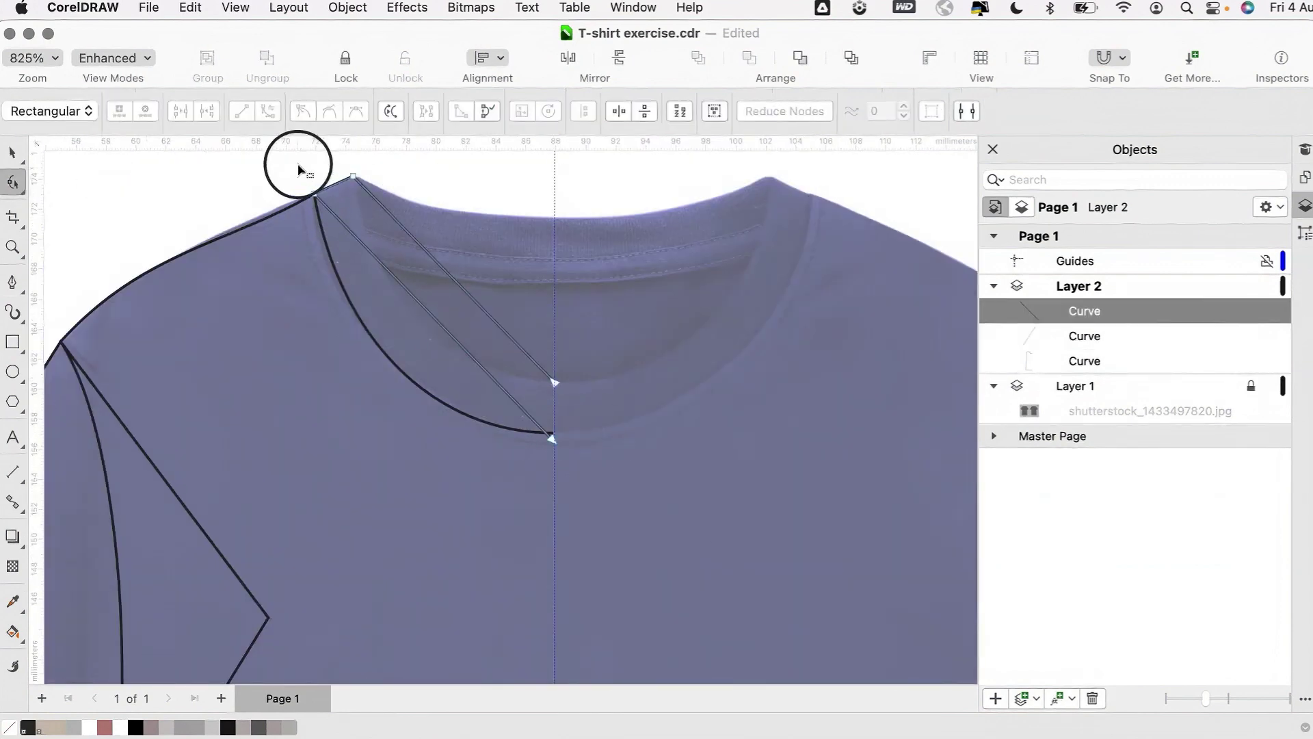
{"action": "left_click_drag", "start_coordinate": [336, 168], "coordinate": [306, 281]}
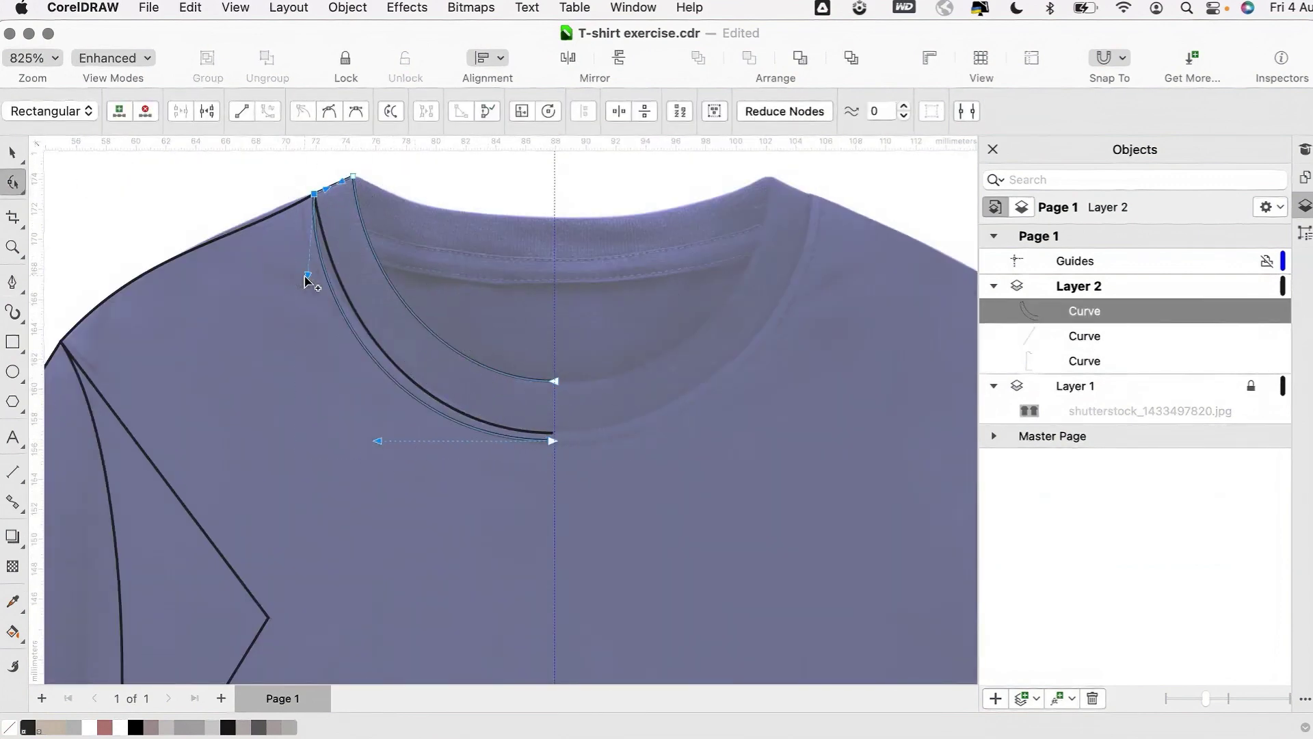
{"action": "scroll", "coordinate": [305, 281], "scroll_direction": "down", "scroll_amount": 1}
{"action": "left_click_drag", "start_coordinate": [150, 180], "coordinate": [522, 594]}
{"action": "left_click", "coordinate": [203, 431]}
{"action": "scroll", "coordinate": [229, 278], "scroll_direction": "up", "scroll_amount": 1}
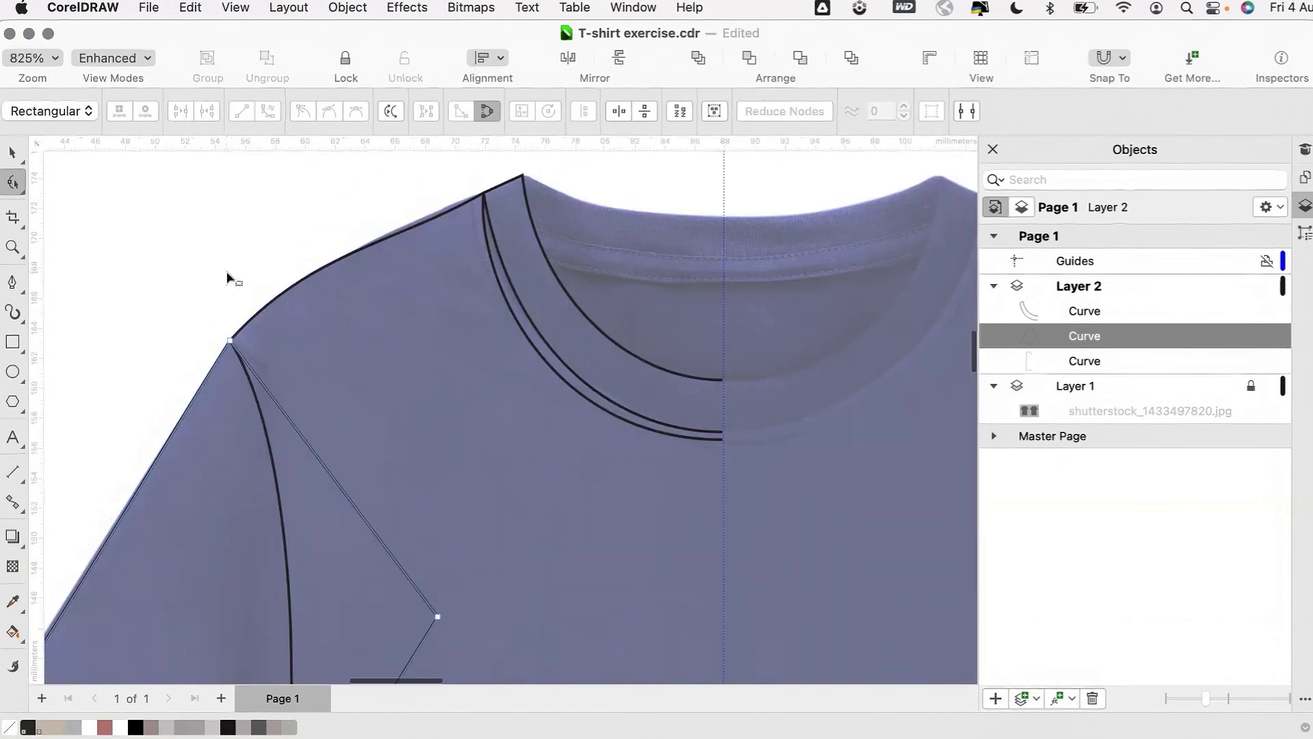
- Draw a back-neckline line to the shoulder, convert it to a curve and bend it
{"action": "left_click", "coordinate": [12, 281]}
{"action": "left_click", "coordinate": [723, 215]}
{"action": "double_click", "coordinate": [523, 177]}
{"action": "key", "text": "F10"}
{"action": "right_click", "coordinate": [876, 290]}
{"action": "left_click", "coordinate": [910, 434]}
{"action": "mouse_move", "coordinate": [567, 185]}
{"action": "left_mouse_down"}
{"action": "mouse_move", "coordinate": [557, 220]}
{"action": "mouse_move", "coordinate": [624, 220]}
{"action": "left_mouse_up"}
- Add a detail line inside the neckline to the centre guide, then zoom to the whole page
{"action": "left_click", "coordinate": [12, 282]}
{"action": "left_click", "coordinate": [504, 228]}
{"action": "double_click", "coordinate": [719, 530]}
{"action": "key", "text": "space"}
{"action": "left_click", "coordinate": [176, 217]}
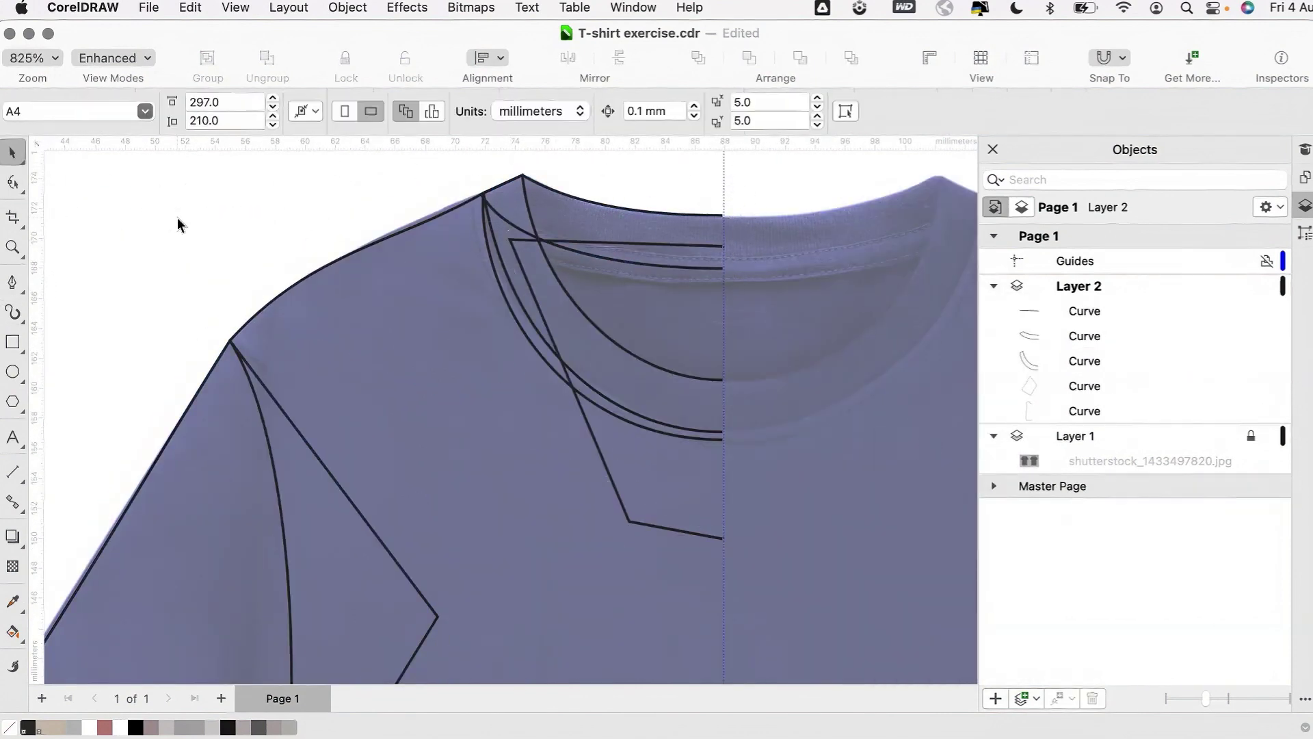
{"action": "key", "text": "shift+F4"}
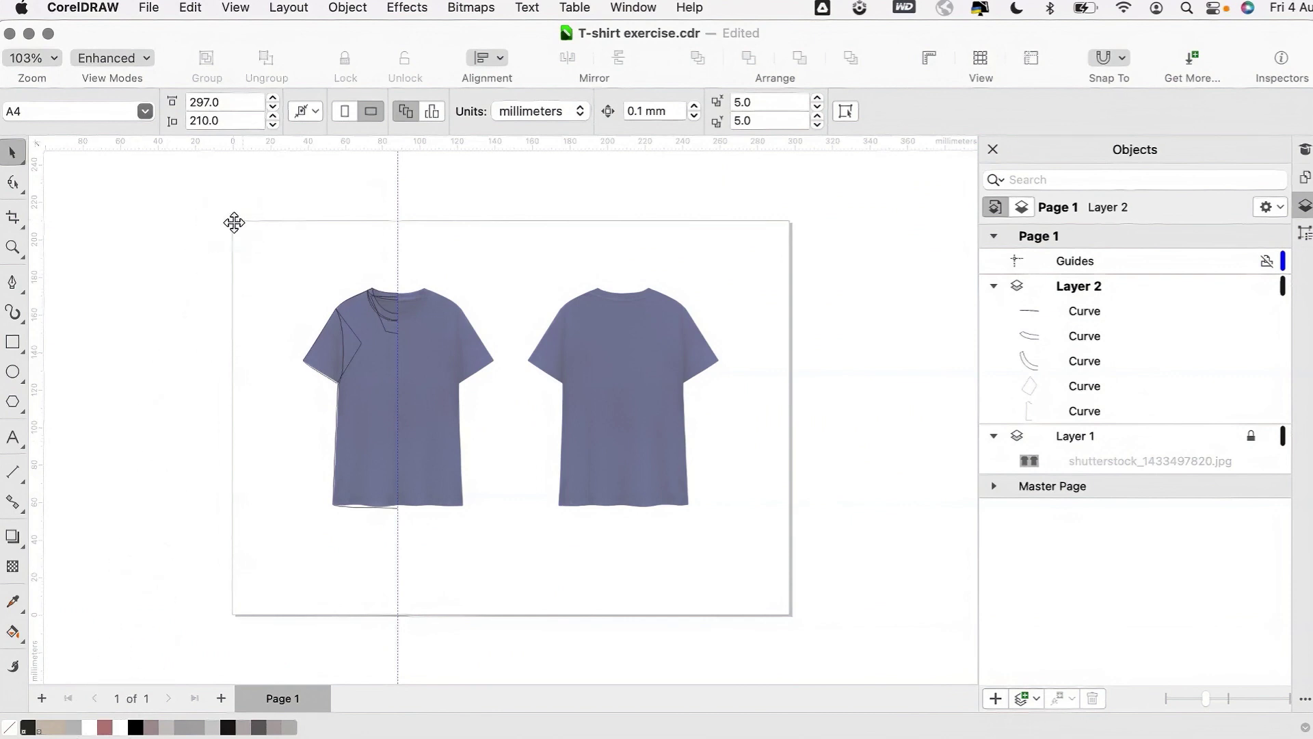
- Give the five left-half curves a uniform white fill
{"action": "left_click_drag", "start_coordinate": [234, 222], "coordinate": [450, 561]}
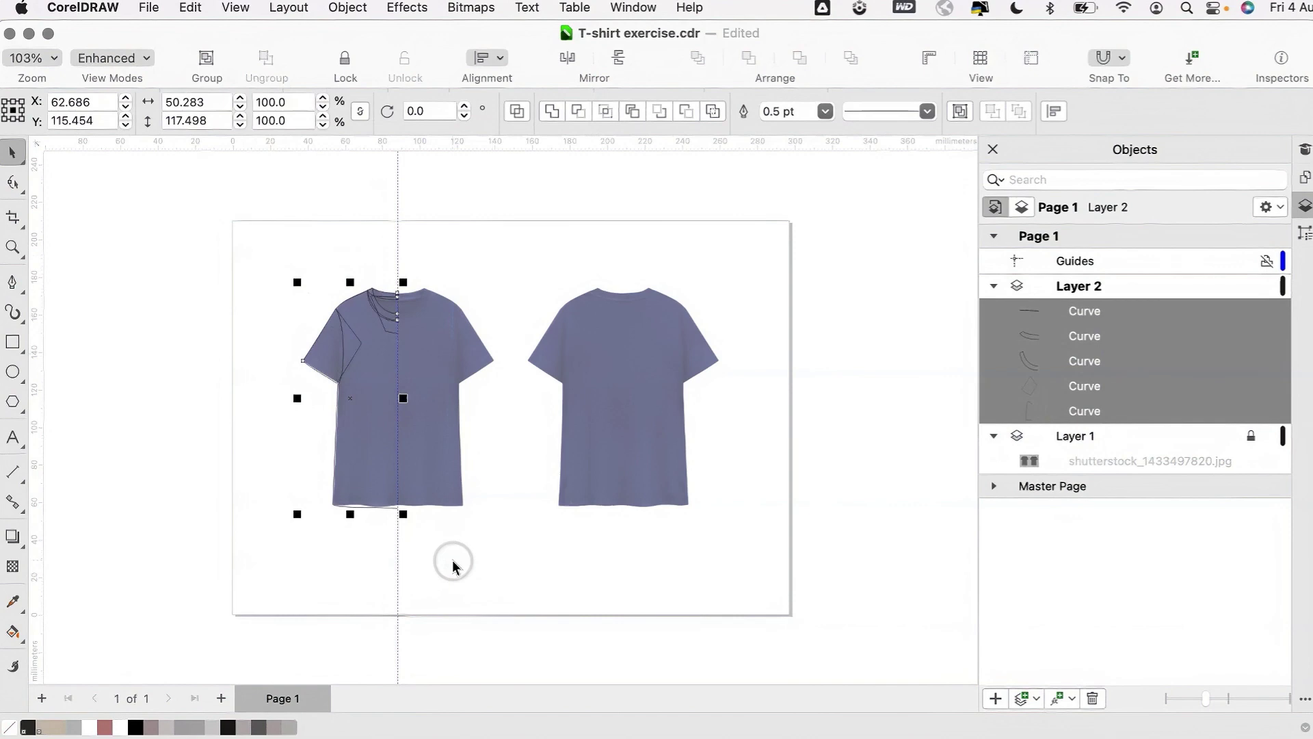
{"action": "left_click", "coordinate": [1302, 236]}
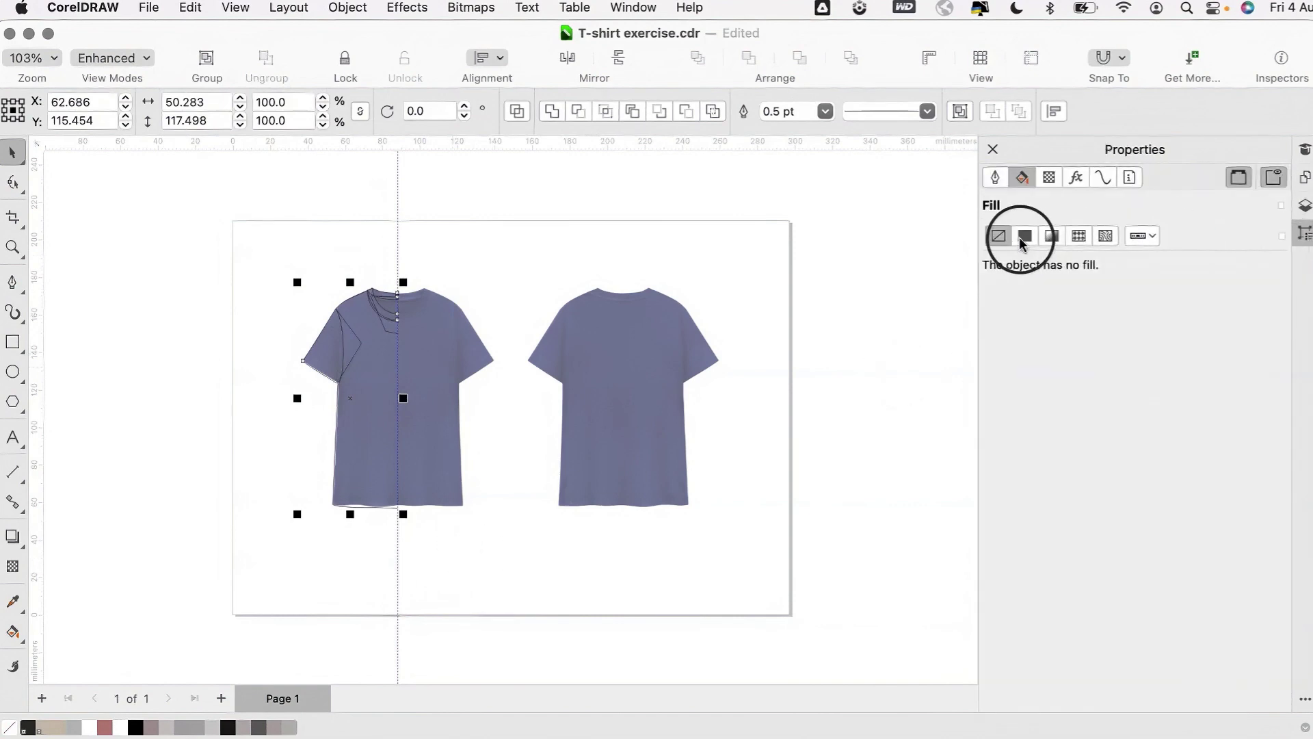
{"action": "left_click", "coordinate": [1025, 236]}
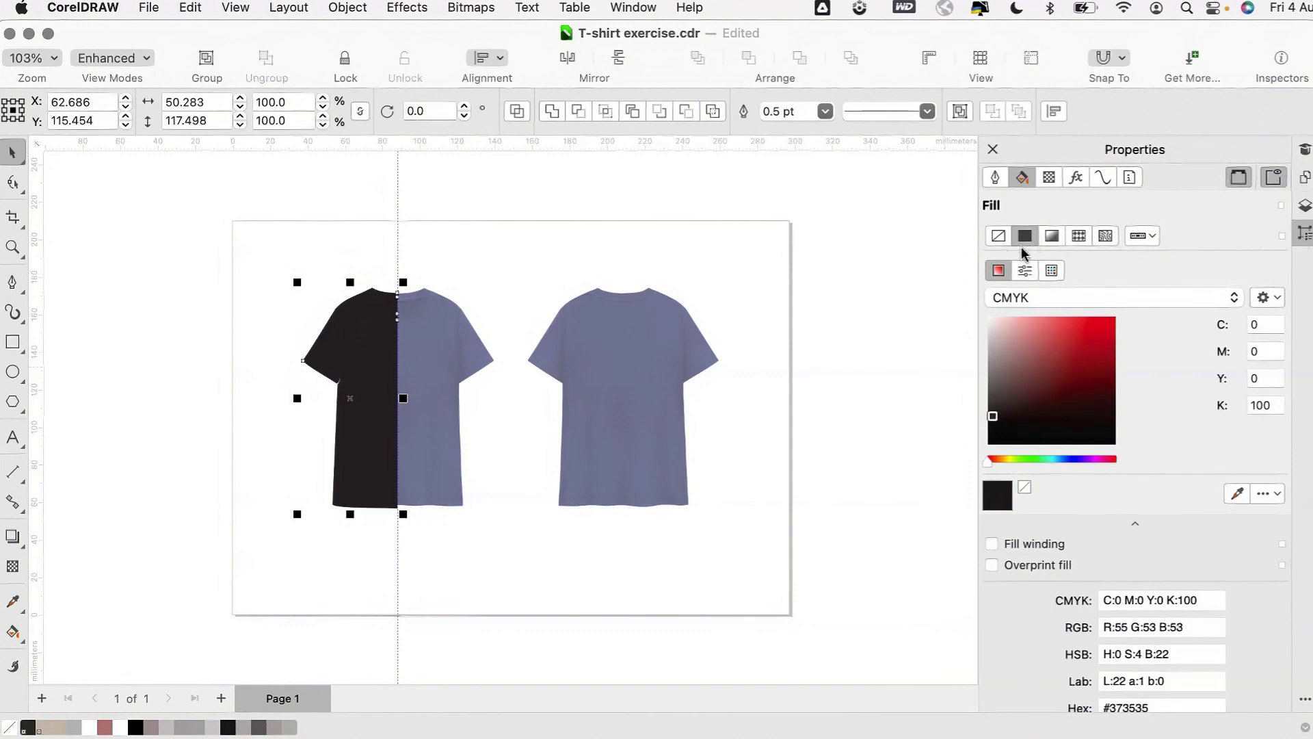
{"action": "left_click_drag", "start_coordinate": [996, 420], "coordinate": [986, 311]}
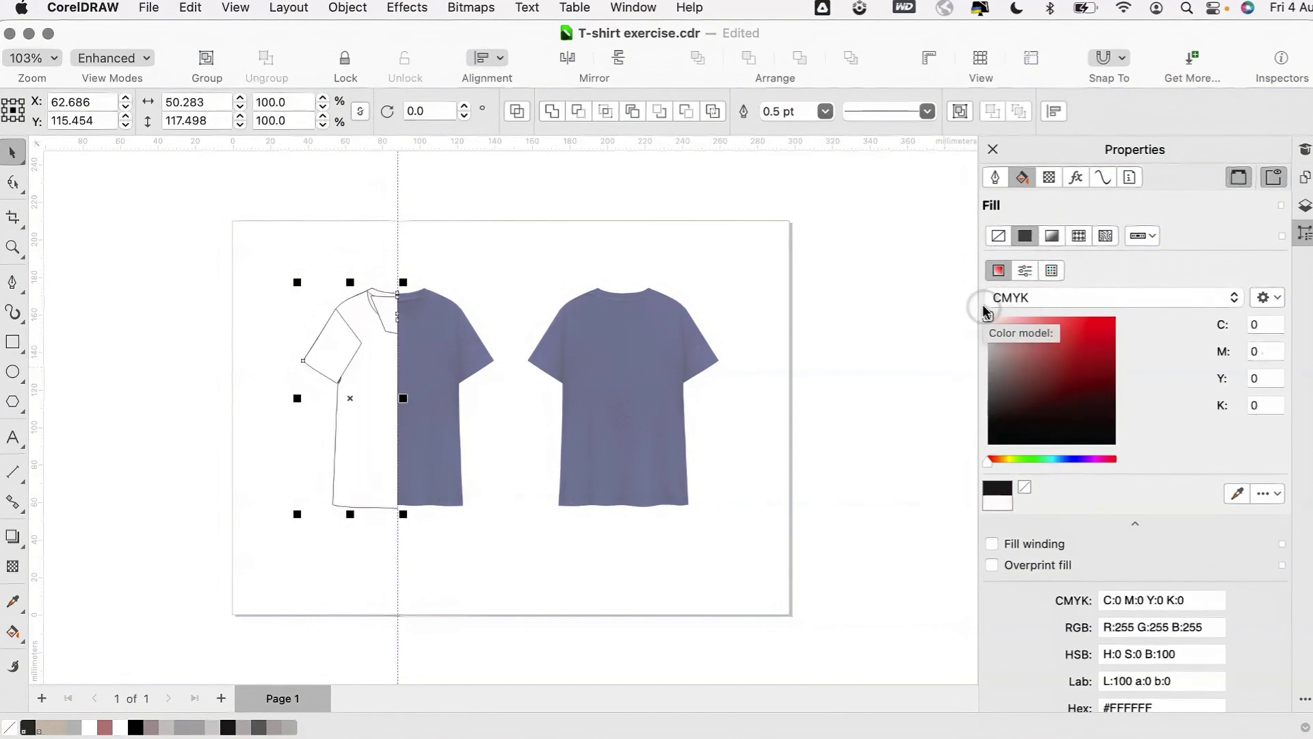
- Send the white shirt body to the back of Layer 2
{"action": "left_click", "coordinate": [771, 252]}
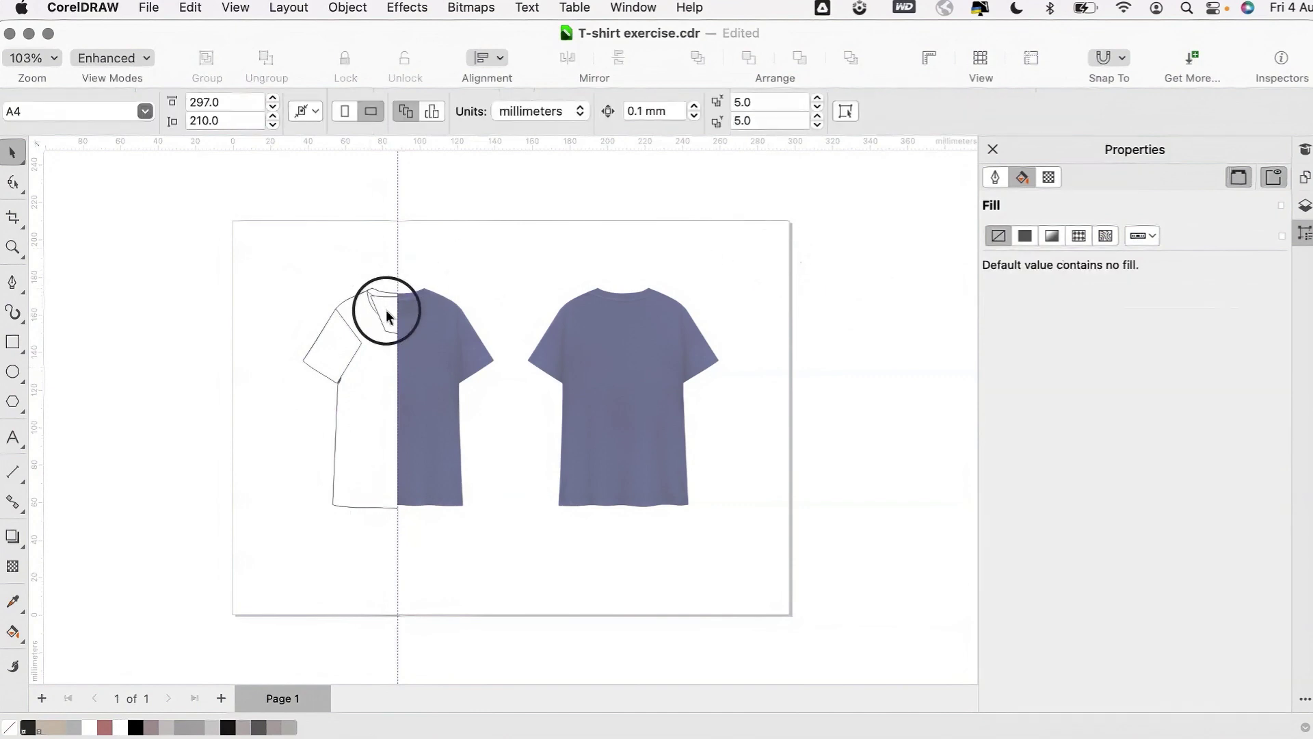
{"action": "left_click", "coordinate": [387, 316]}
{"action": "left_click", "coordinate": [334, 354]}
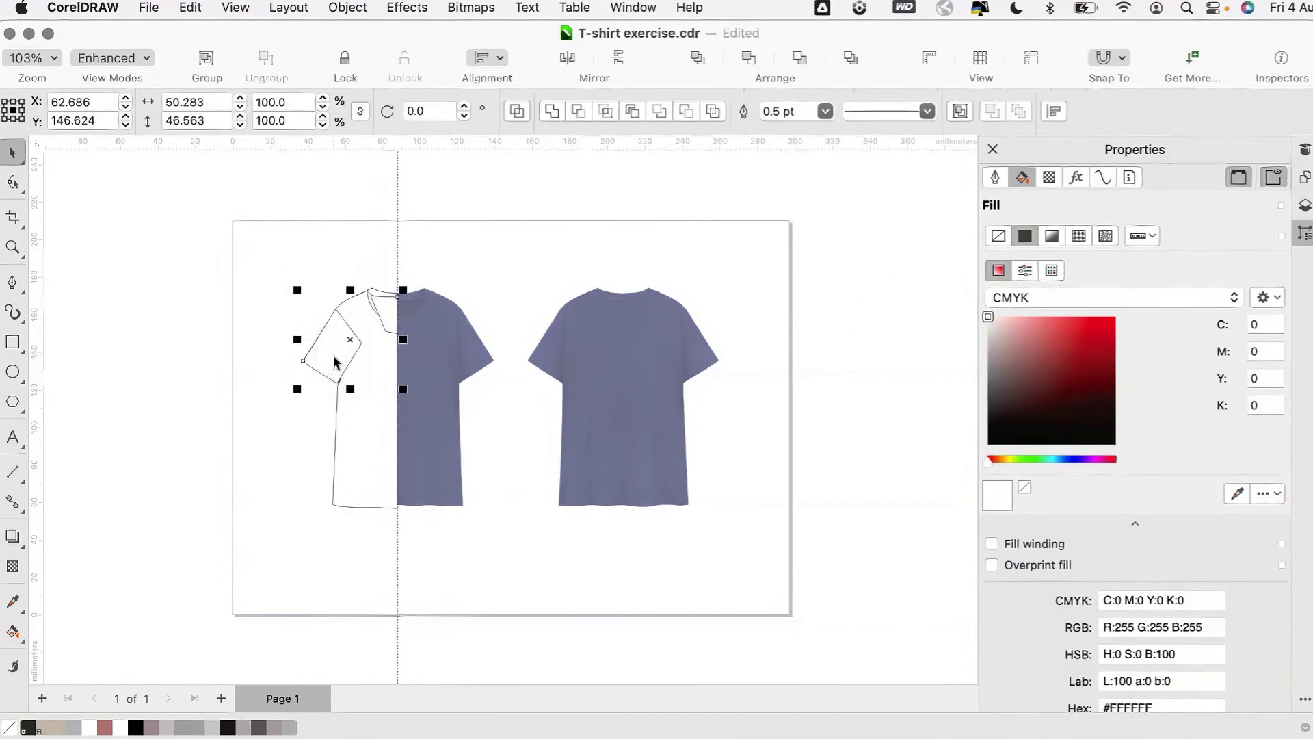
{"action": "left_click", "coordinate": [347, 7]}
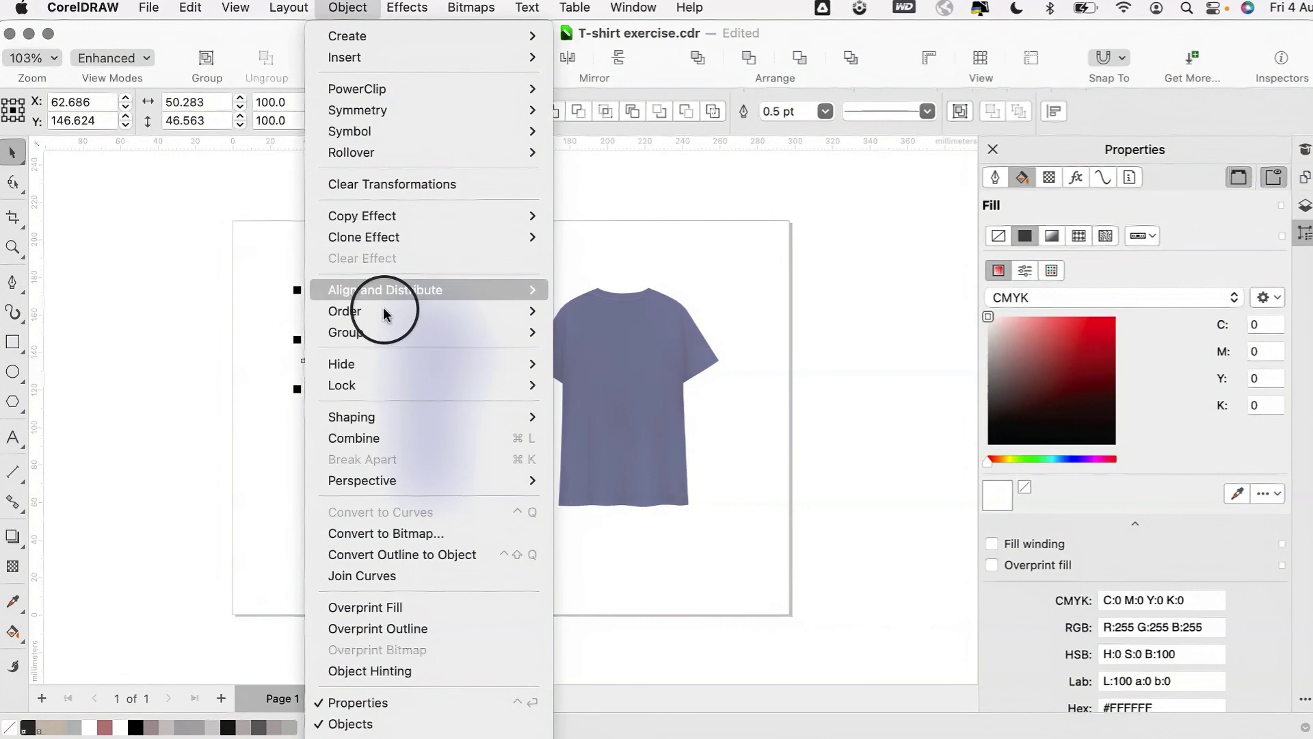
{"action": "mouse_move", "coordinate": [383, 311]}
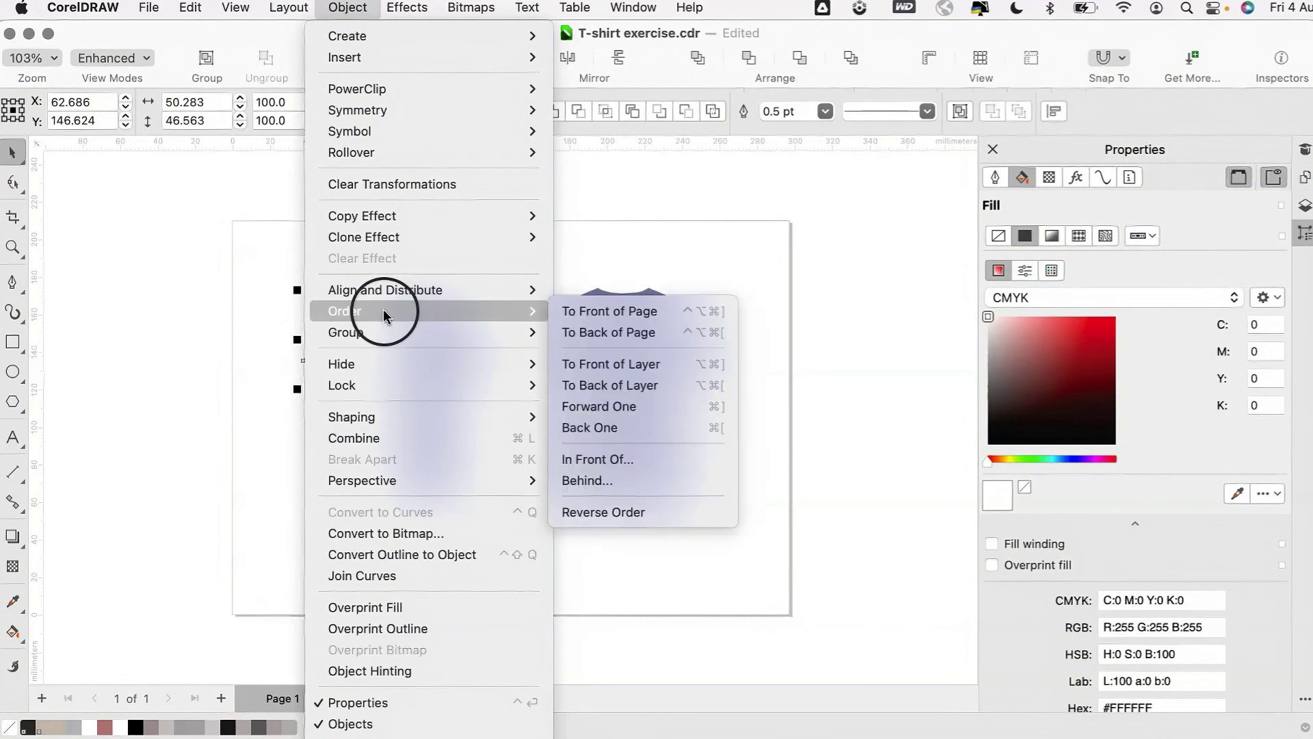
{"action": "left_click", "coordinate": [662, 384]}
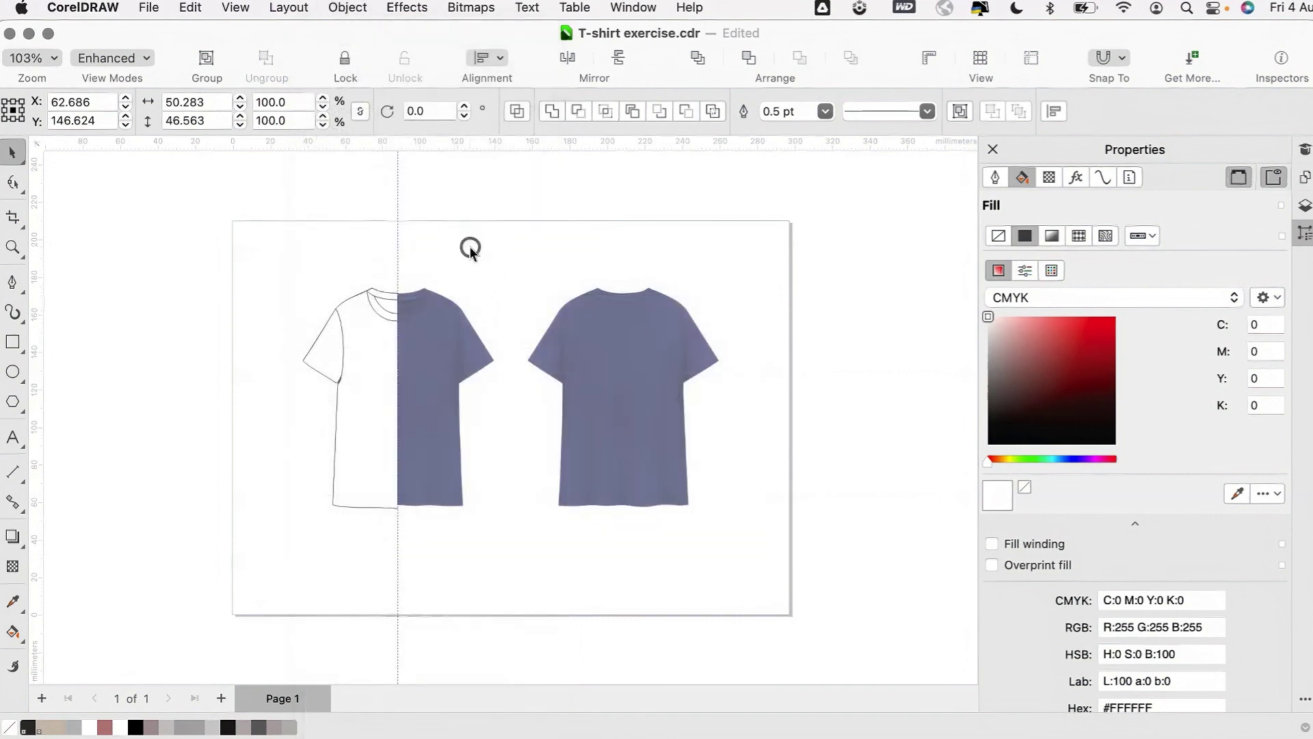
- Change the small collar curve's stacking order so it shows correctly
{"action": "left_click", "coordinate": [469, 246]}
{"action": "left_click", "coordinate": [388, 313]}
{"action": "right_click", "coordinate": [387, 313]}
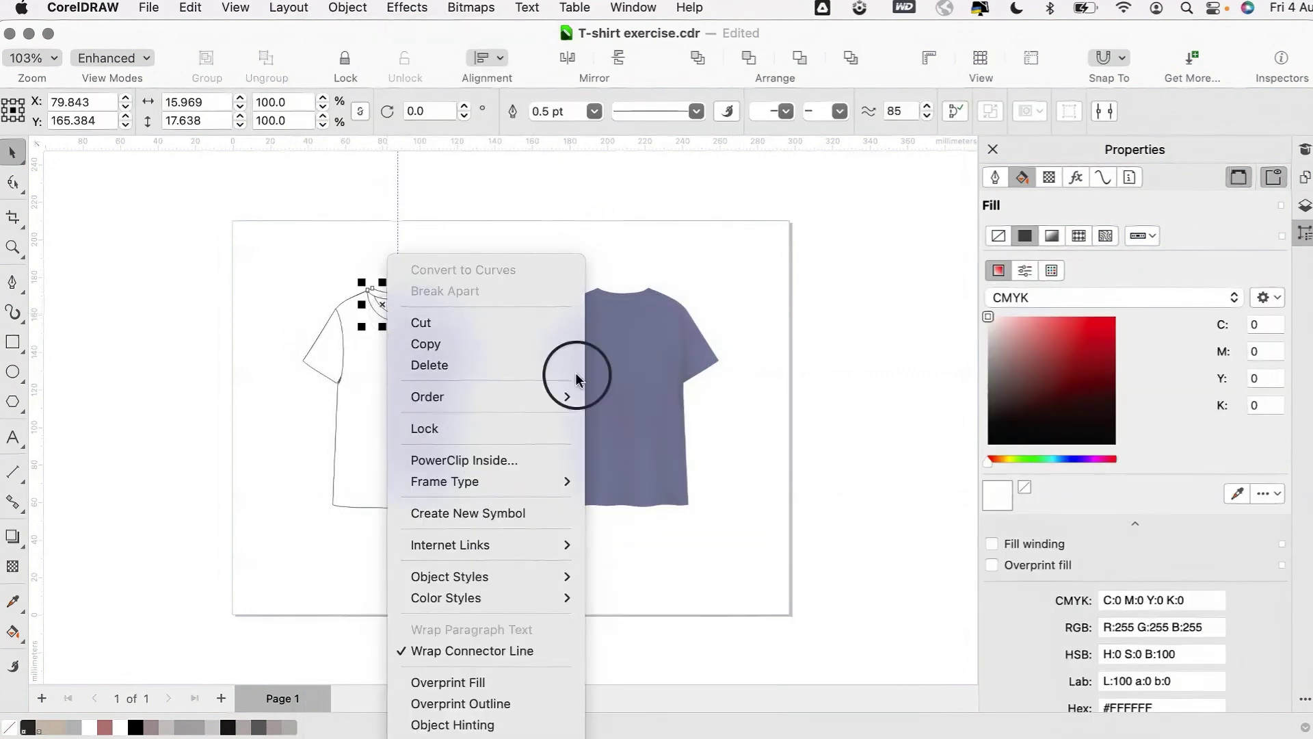
{"action": "mouse_move", "coordinate": [578, 393]}
{"action": "left_click", "coordinate": [677, 450]}
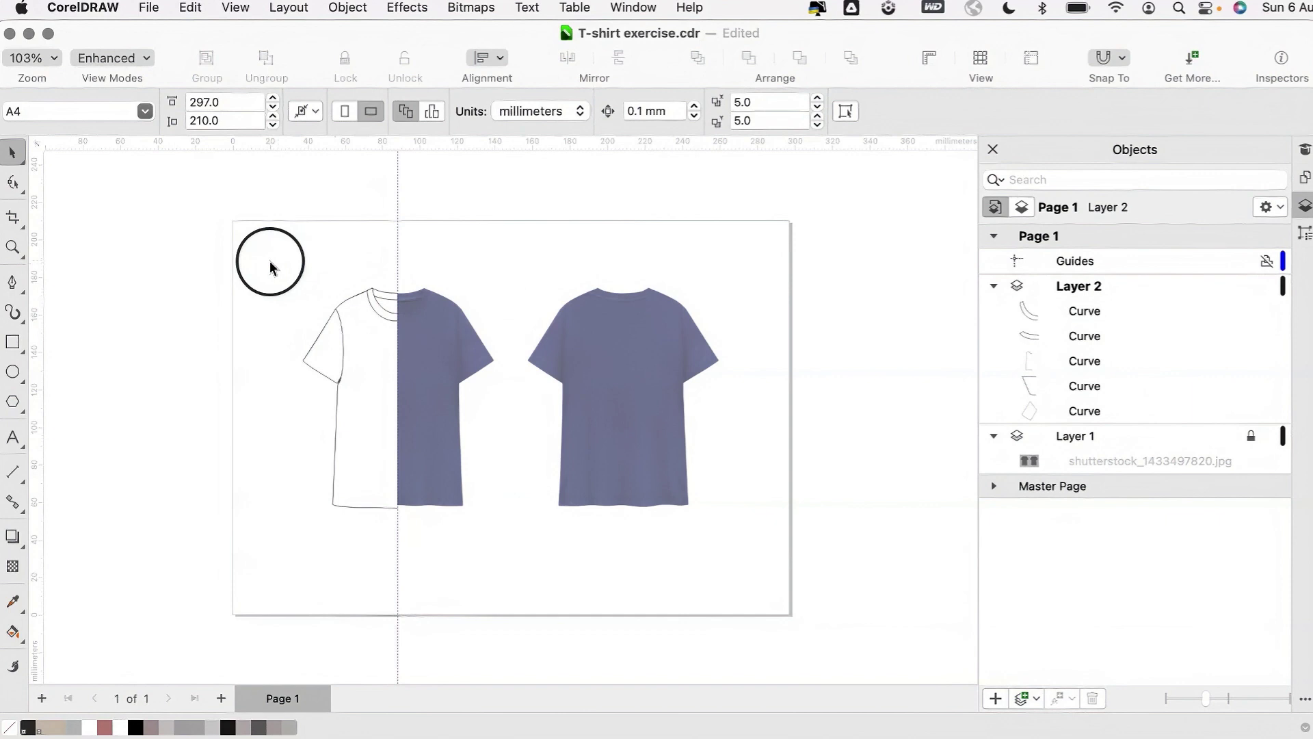
- Create a new symmetry from the half-shirt curves with its axis on the shirt's centre line
{"action": "left_click_drag", "start_coordinate": [270, 263], "coordinate": [425, 538]}
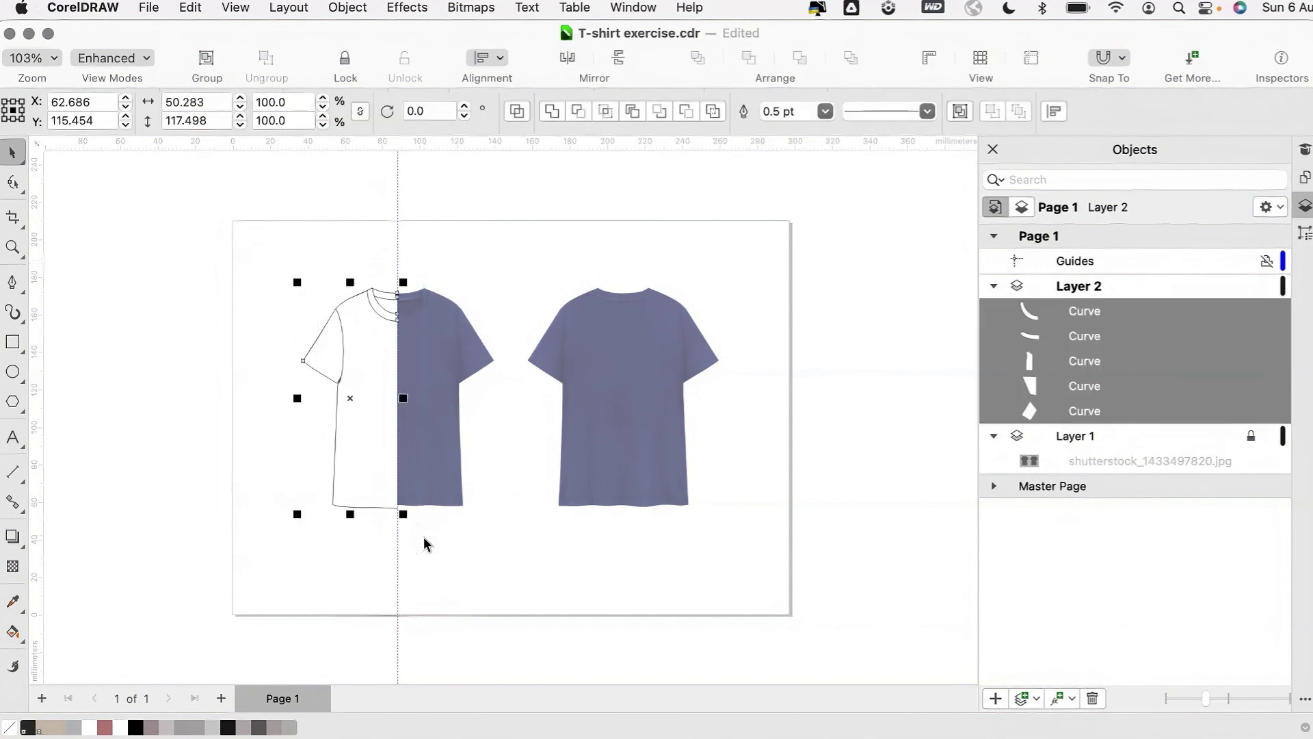
{"action": "left_click", "coordinate": [358, 9]}
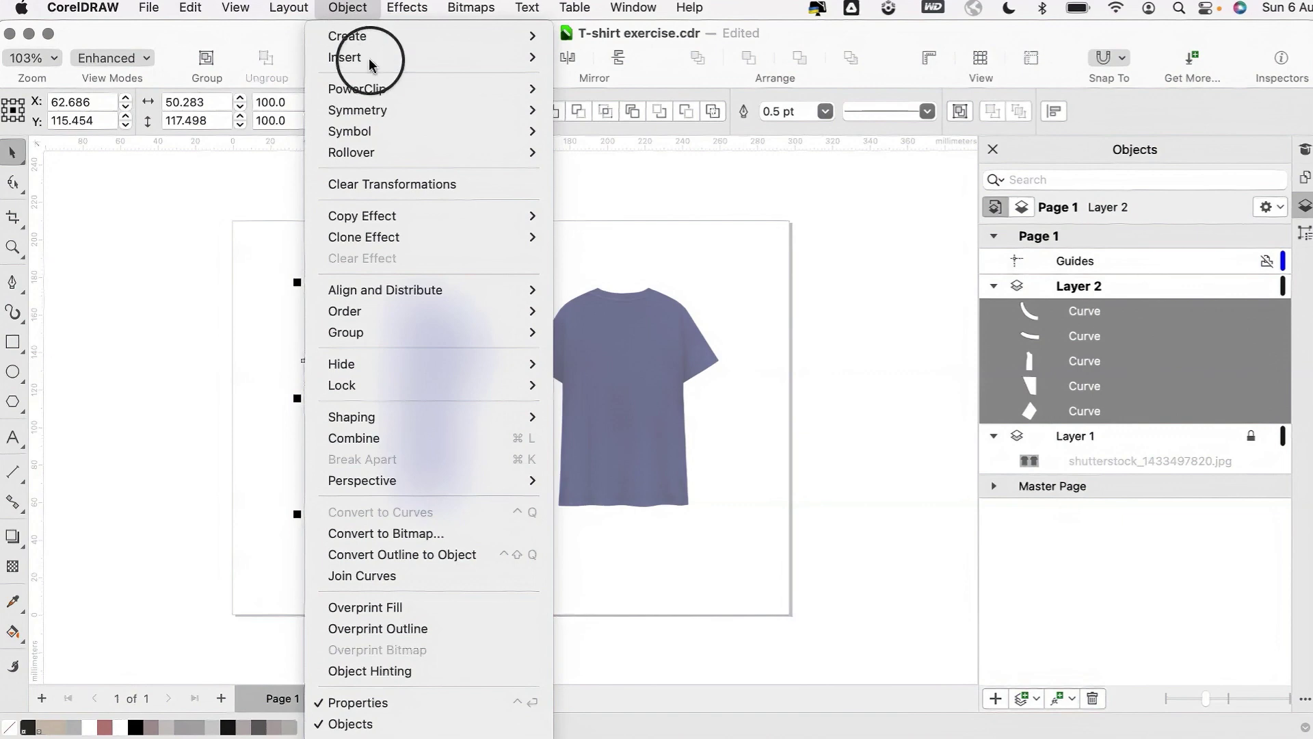
{"action": "mouse_move", "coordinate": [382, 111]}
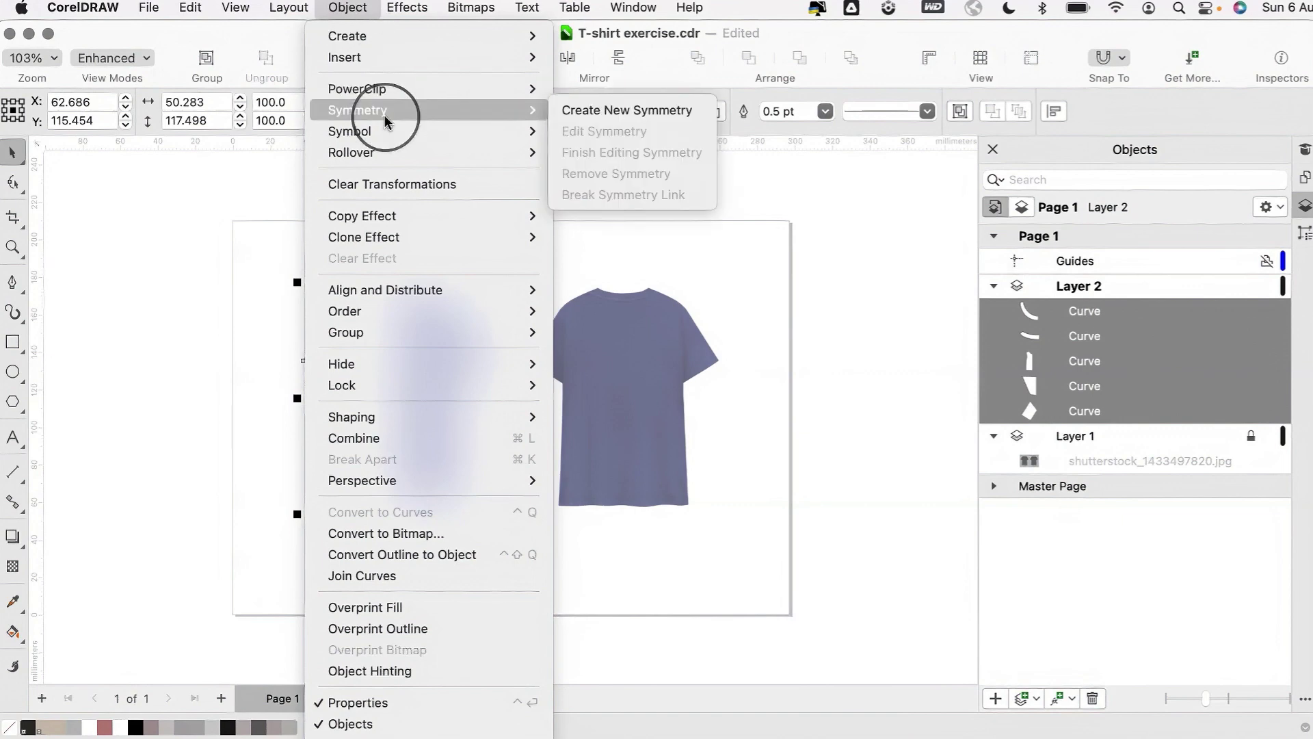
{"action": "left_click", "coordinate": [589, 110]}
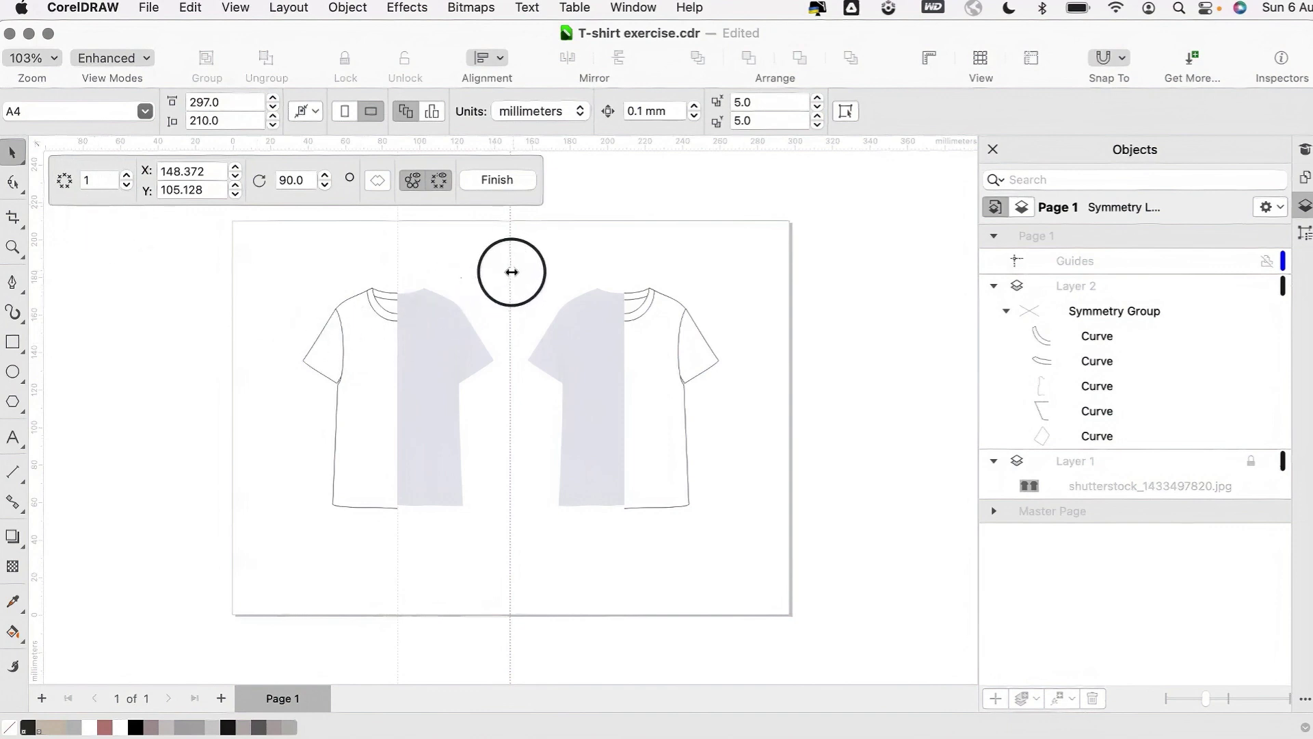
{"action": "left_click_drag", "start_coordinate": [513, 272], "coordinate": [395, 278]}
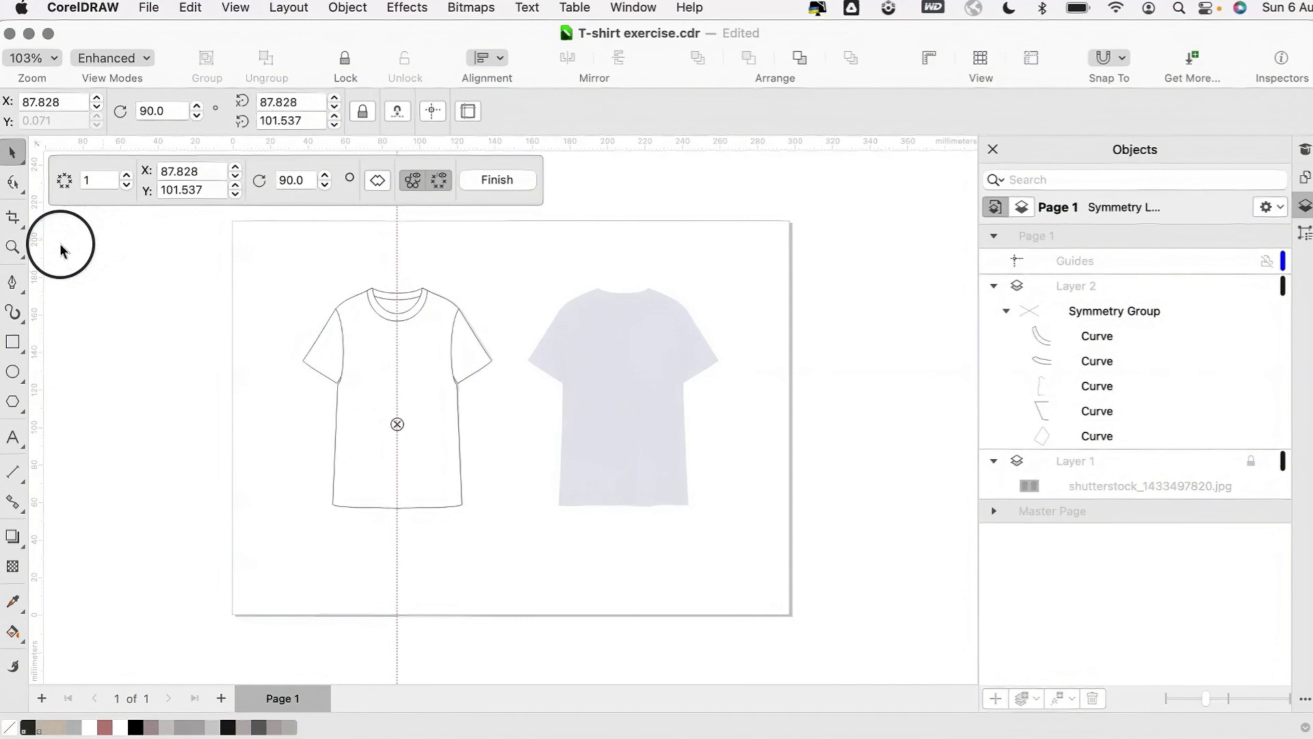
- Curve the hem at the side's bottom-left corner node, then finish the symmetry edit
{"action": "left_click", "coordinate": [12, 182]}
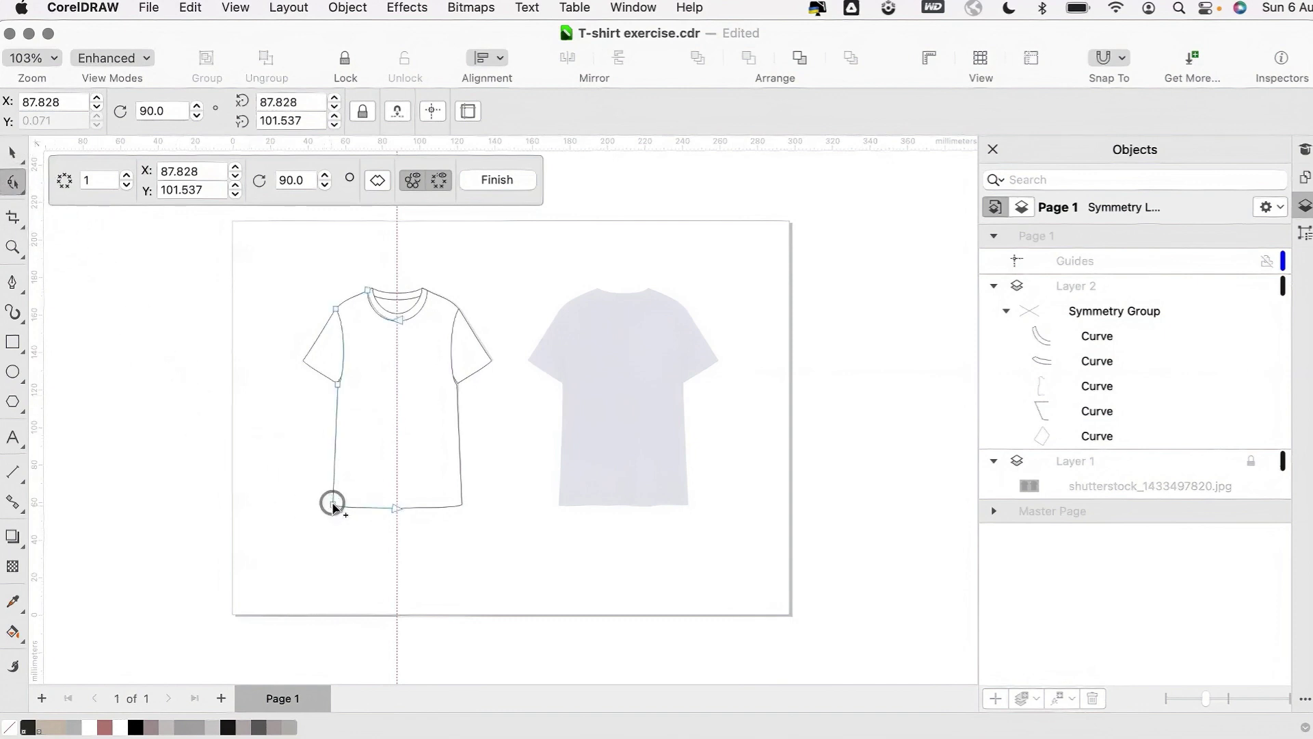
{"action": "left_click", "coordinate": [332, 503]}
{"action": "left_click", "coordinate": [323, 493]}
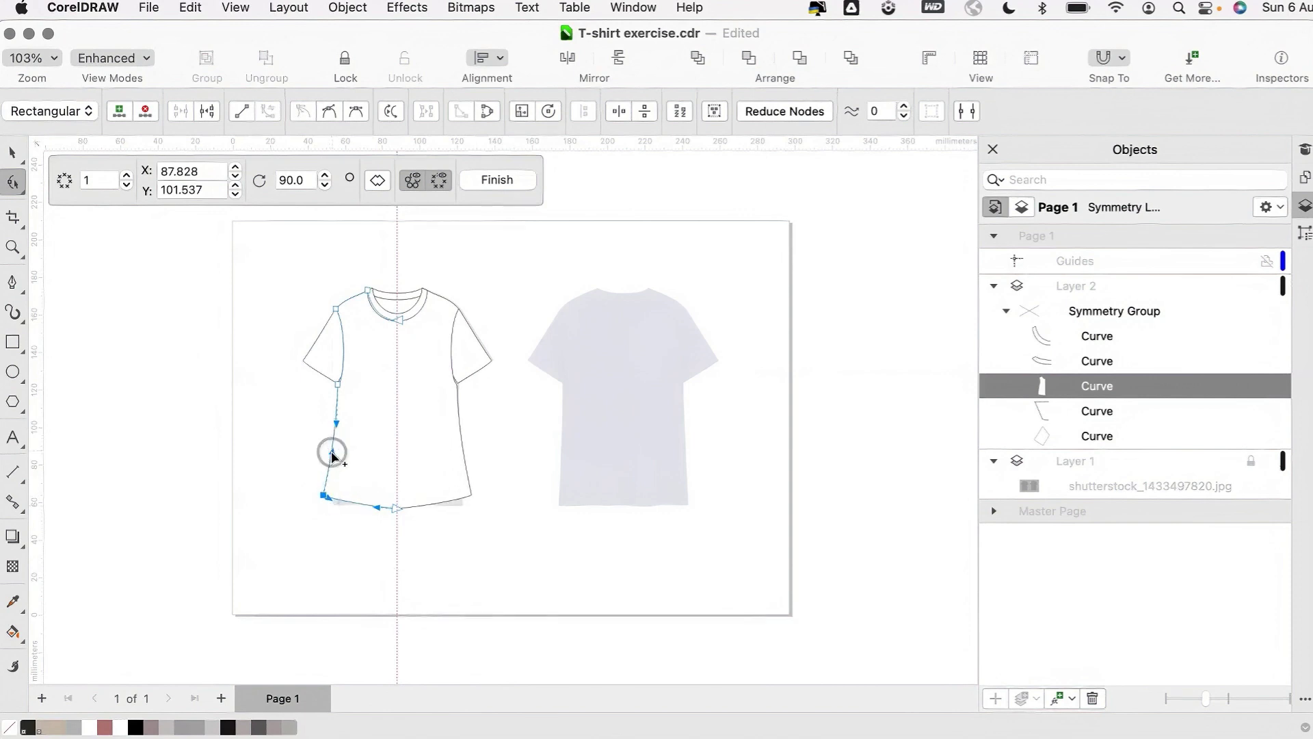
{"action": "left_click", "coordinate": [375, 513]}
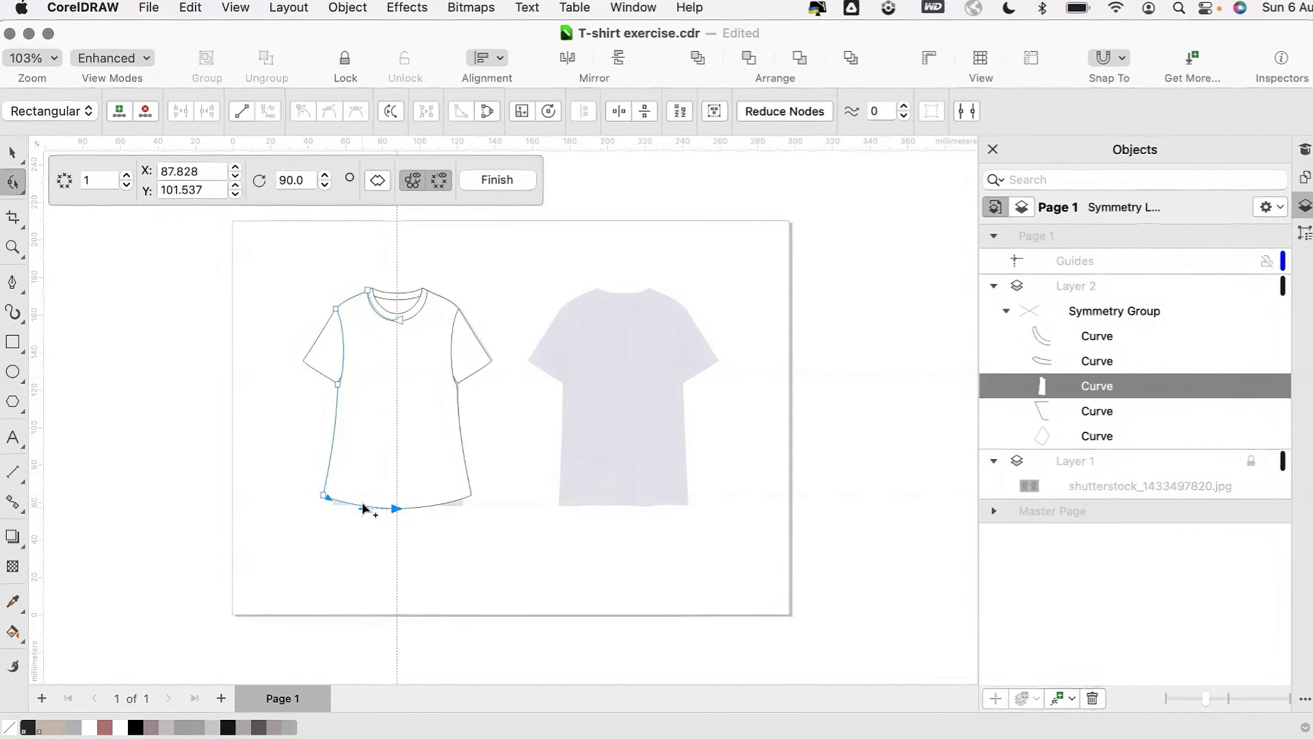
{"action": "left_click", "coordinate": [517, 181]}
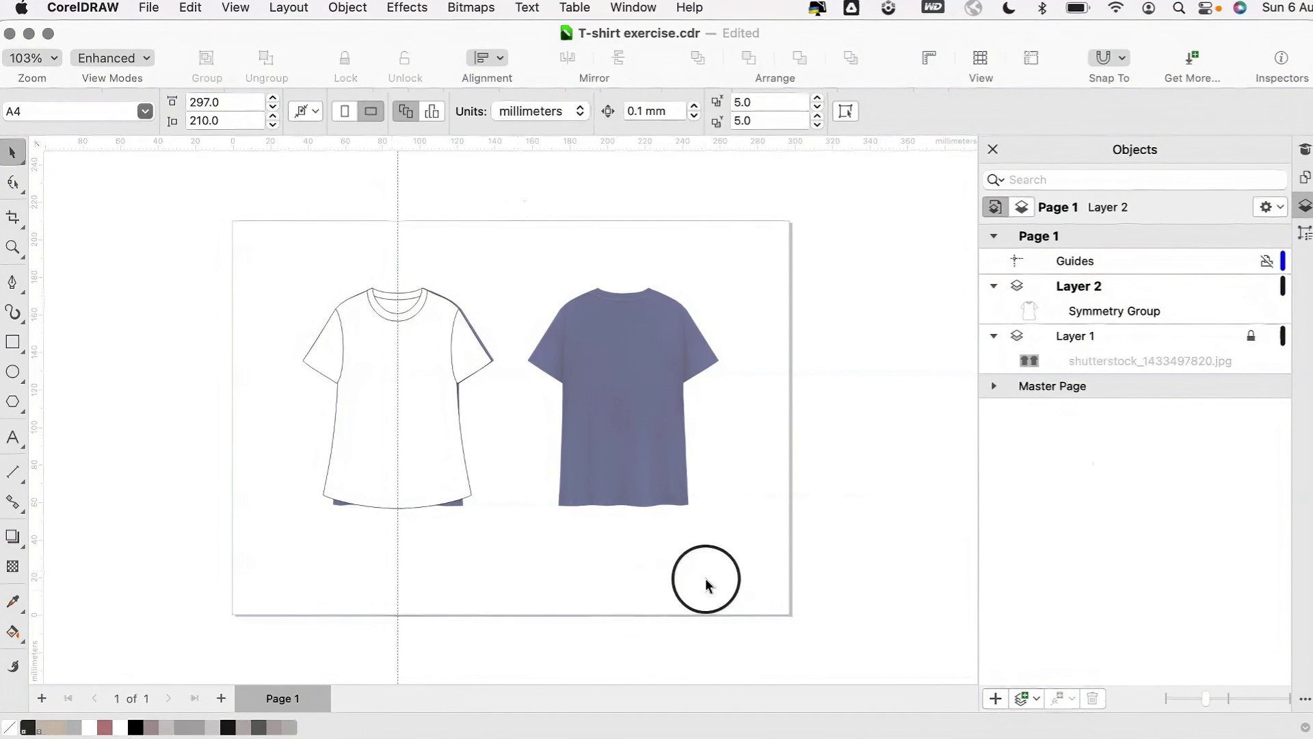
- Hide Layer 1's reference photo and zoom in to 206% on the shirt
{"action": "left_click", "coordinate": [1236, 336]}
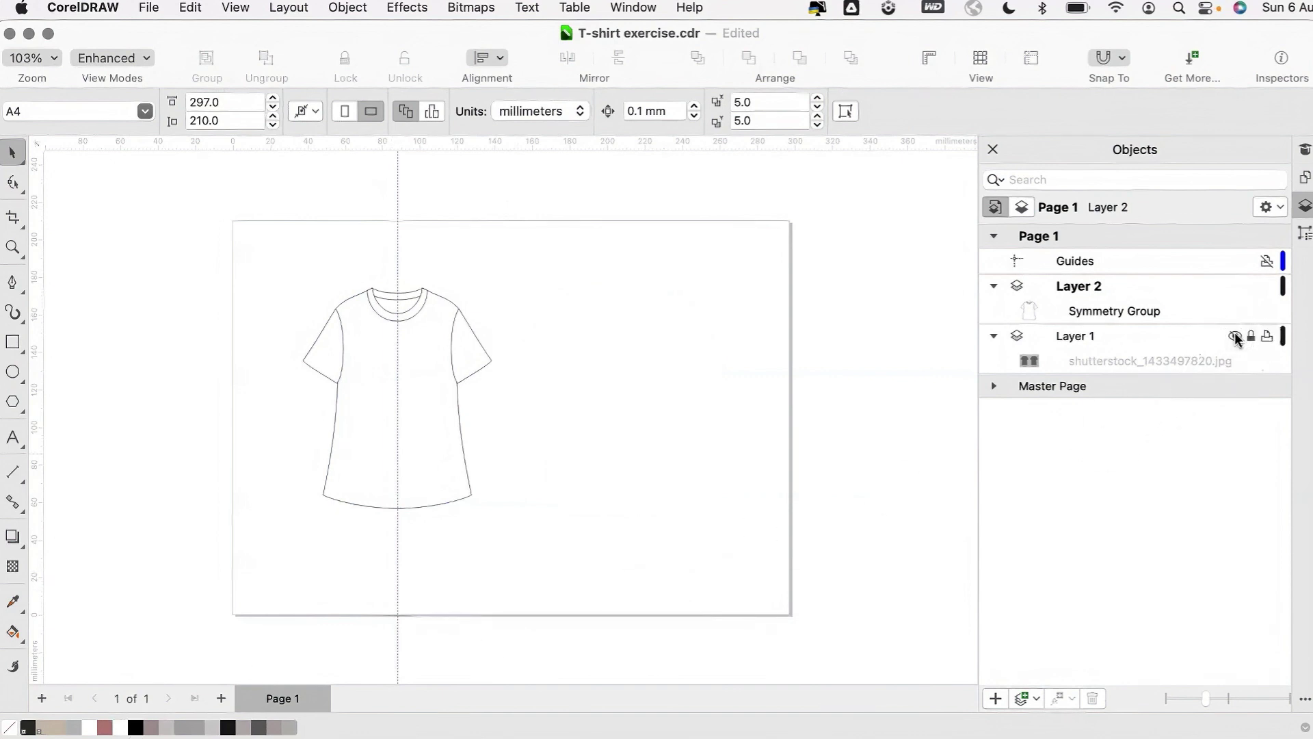
{"action": "key", "text": "super+equal"}
{"action": "scroll", "coordinate": [732, 318], "scroll_direction": "left", "scroll_amount": 5}
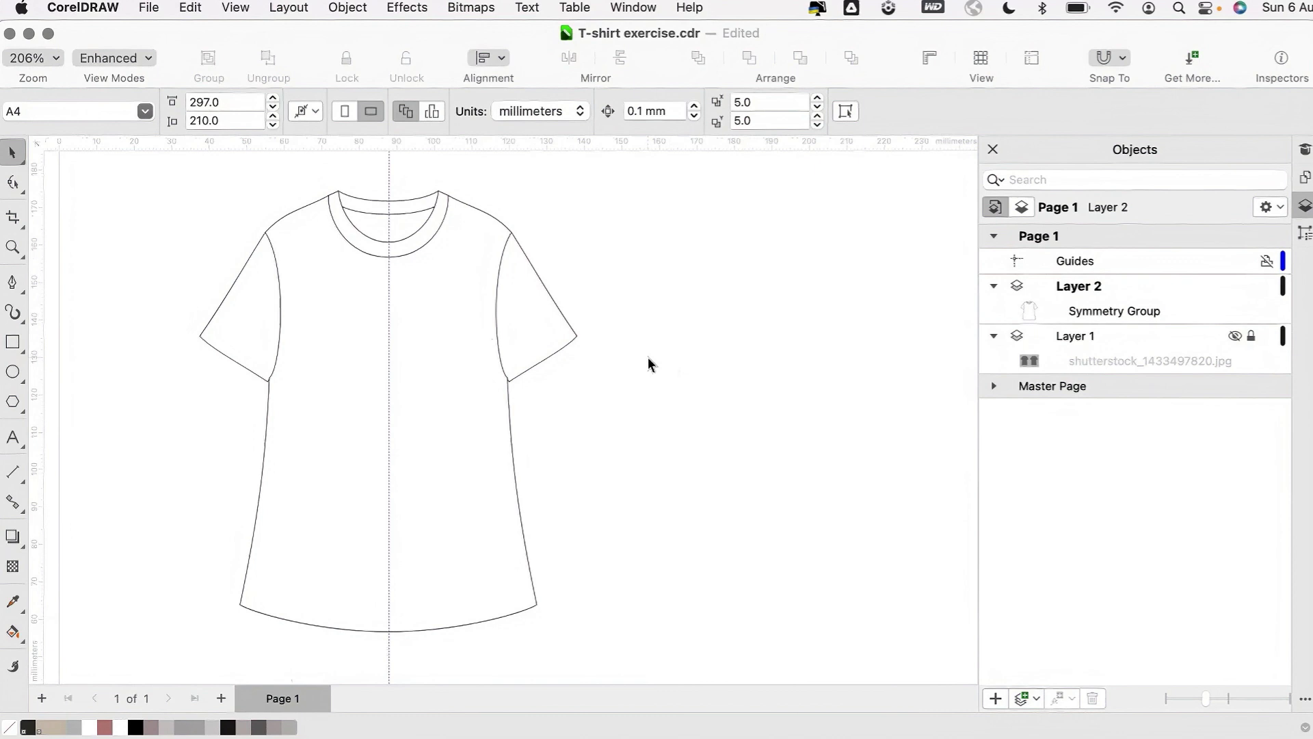
- Draw seven Artistic Media folds: two per armhole, one across the chest, one per shoulder
{"action": "left_click", "coordinate": [12, 315]}
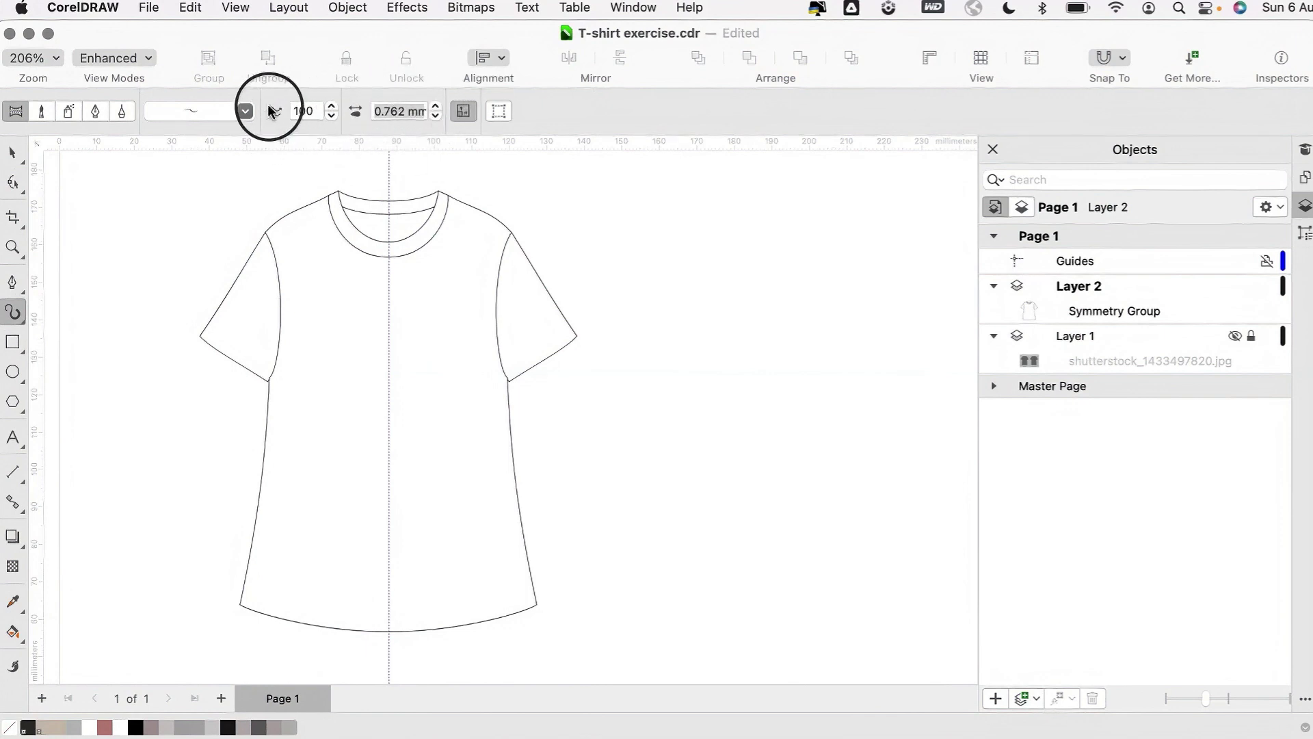
{"action": "left_click", "coordinate": [245, 111]}
{"action": "left_click", "coordinate": [246, 111]}
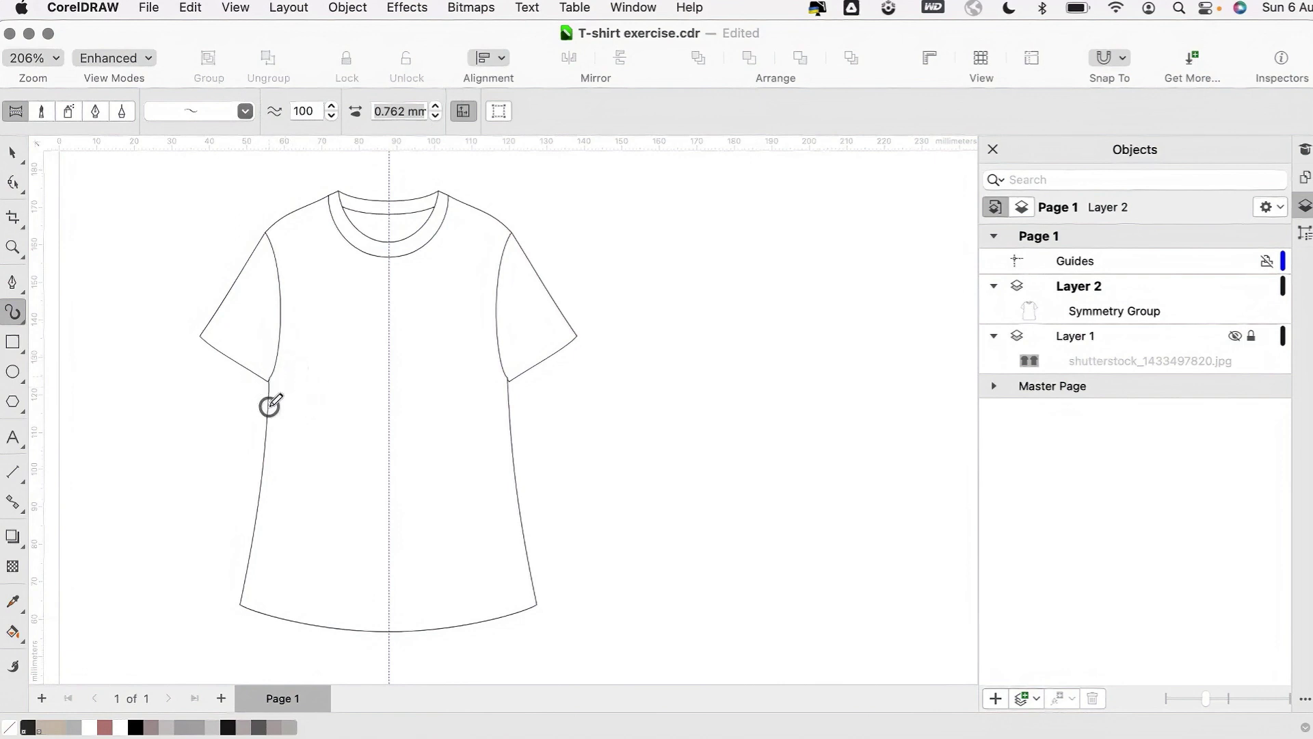
{"action": "left_click_drag", "start_coordinate": [270, 406], "coordinate": [271, 472]}
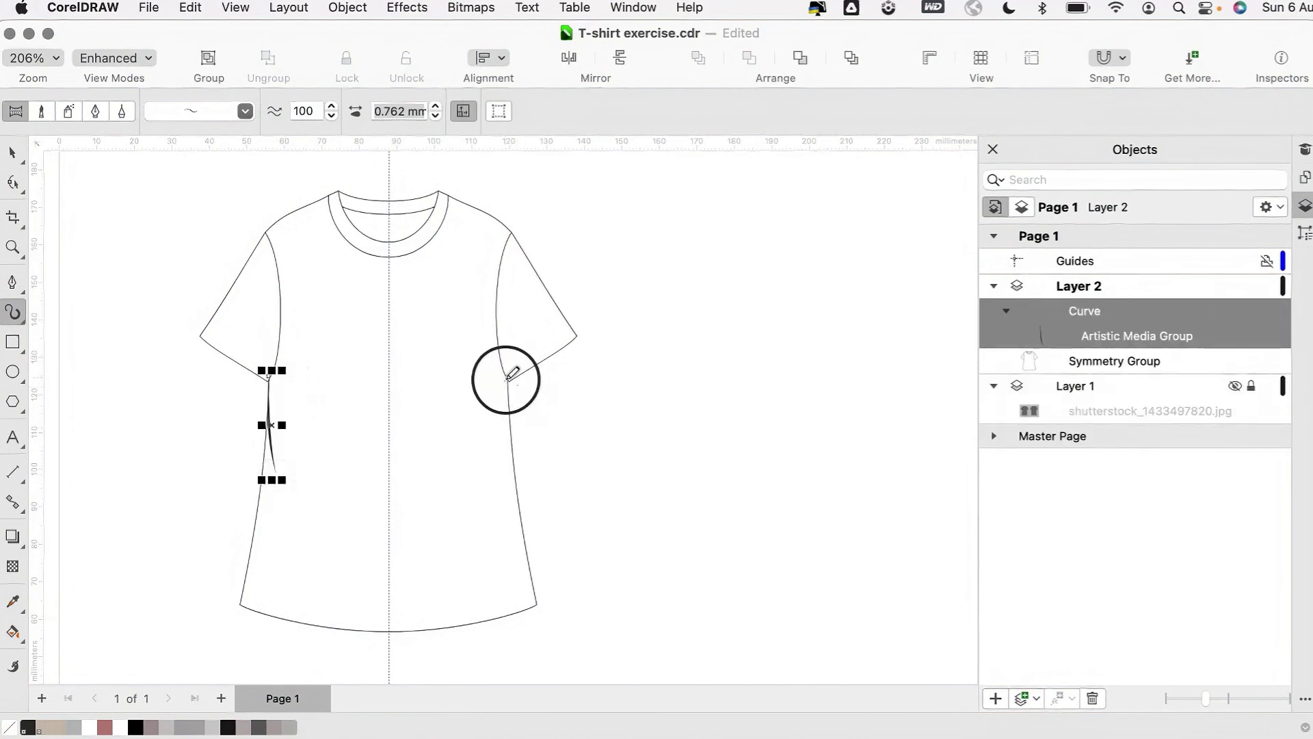
{"action": "left_click_drag", "start_coordinate": [507, 378], "coordinate": [494, 504]}
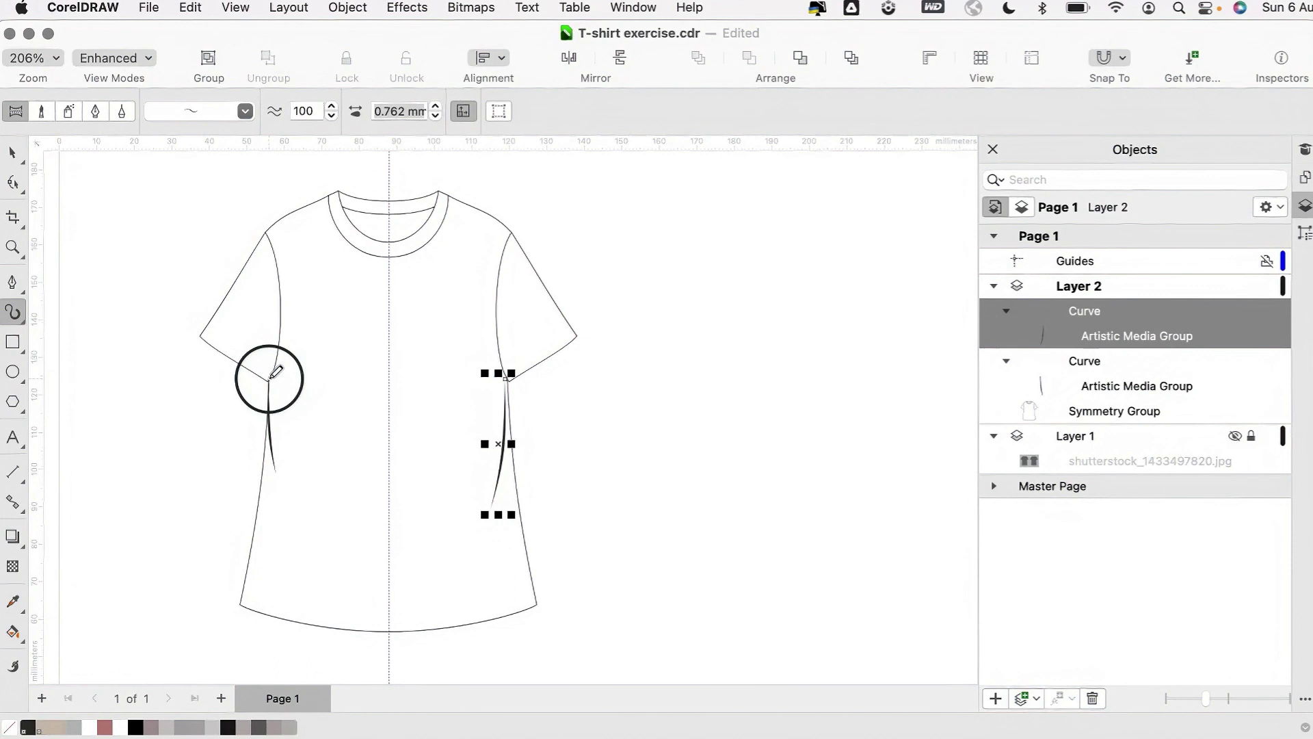
{"action": "left_click_drag", "start_coordinate": [269, 379], "coordinate": [267, 327]}
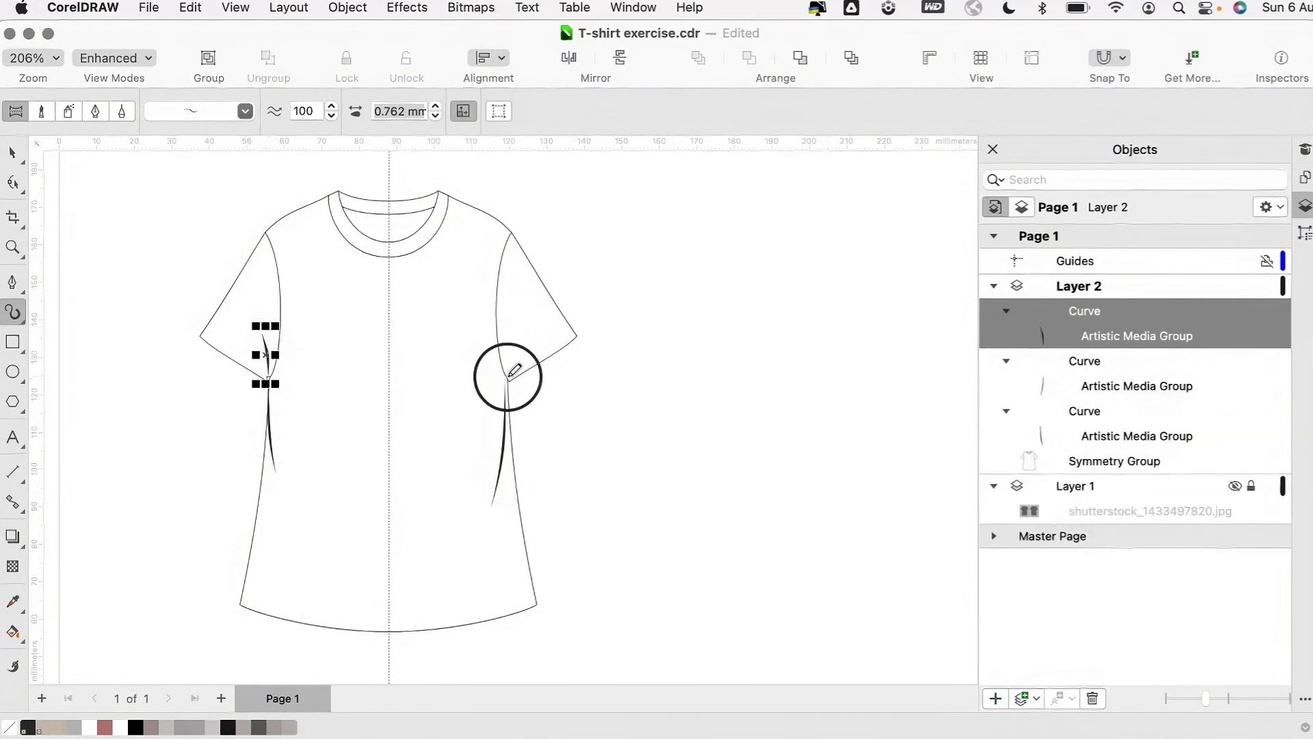
{"action": "left_click_drag", "start_coordinate": [507, 377], "coordinate": [506, 329]}
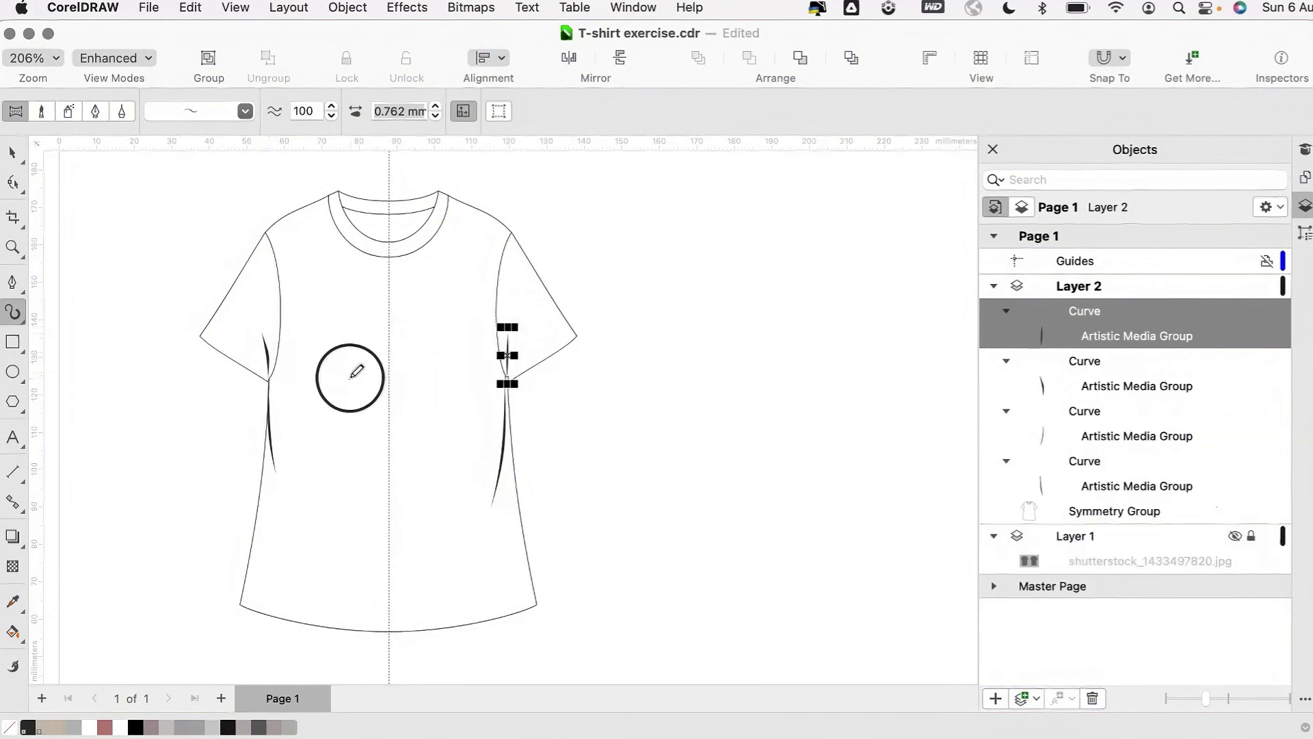
{"action": "left_click_drag", "start_coordinate": [349, 387], "coordinate": [414, 355]}
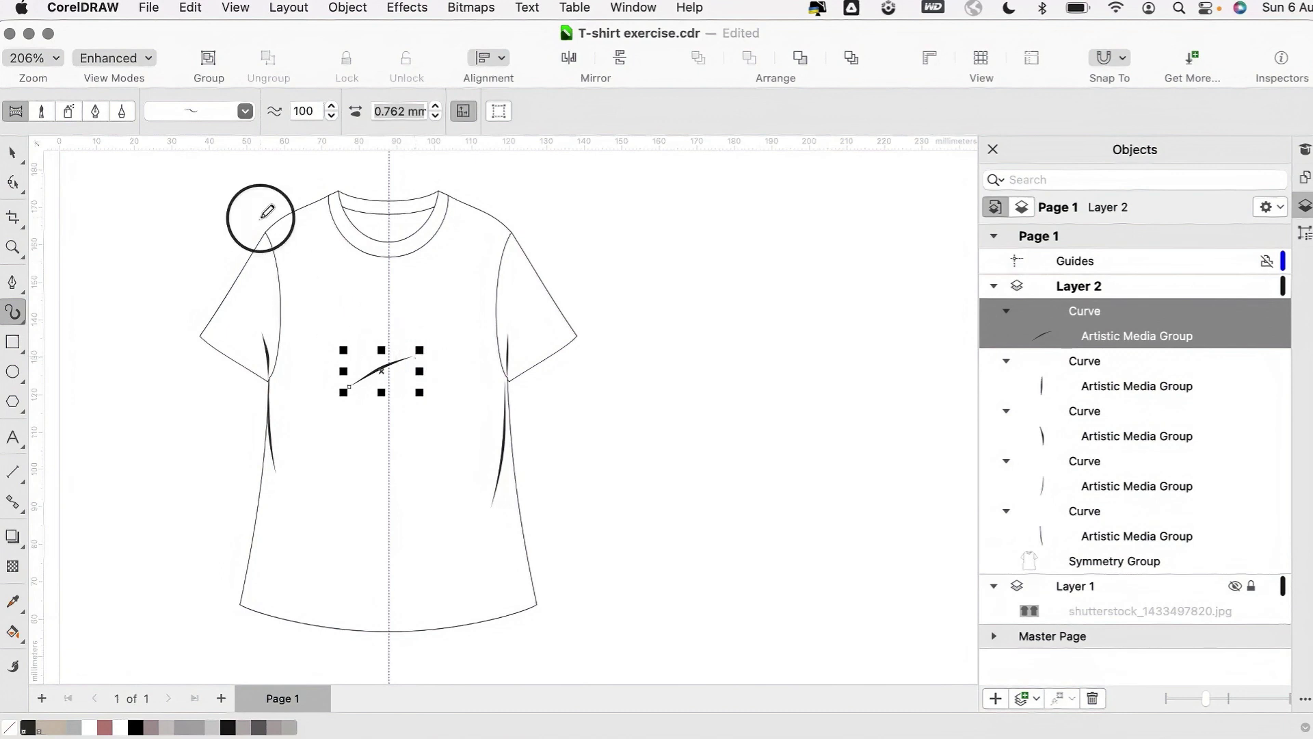
{"action": "left_click_drag", "start_coordinate": [266, 232], "coordinate": [245, 289]}
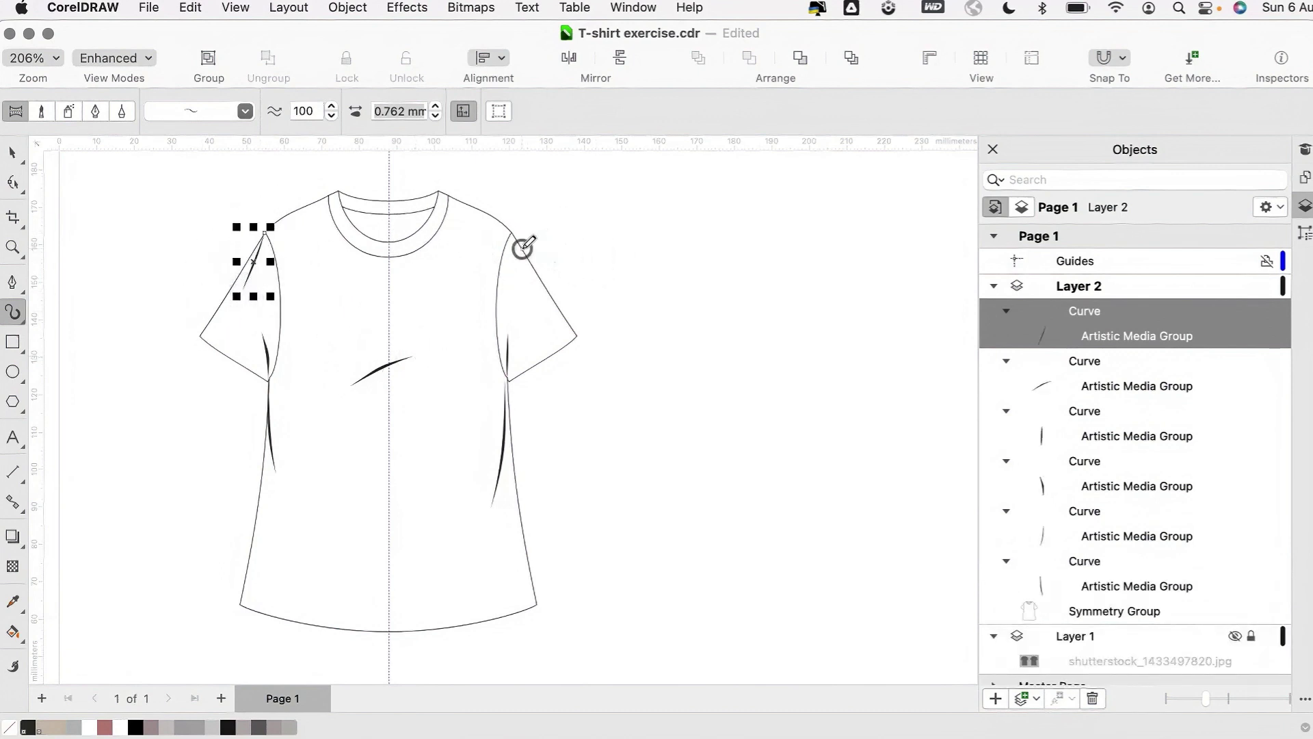
{"action": "left_click_drag", "start_coordinate": [522, 248], "coordinate": [549, 312]}
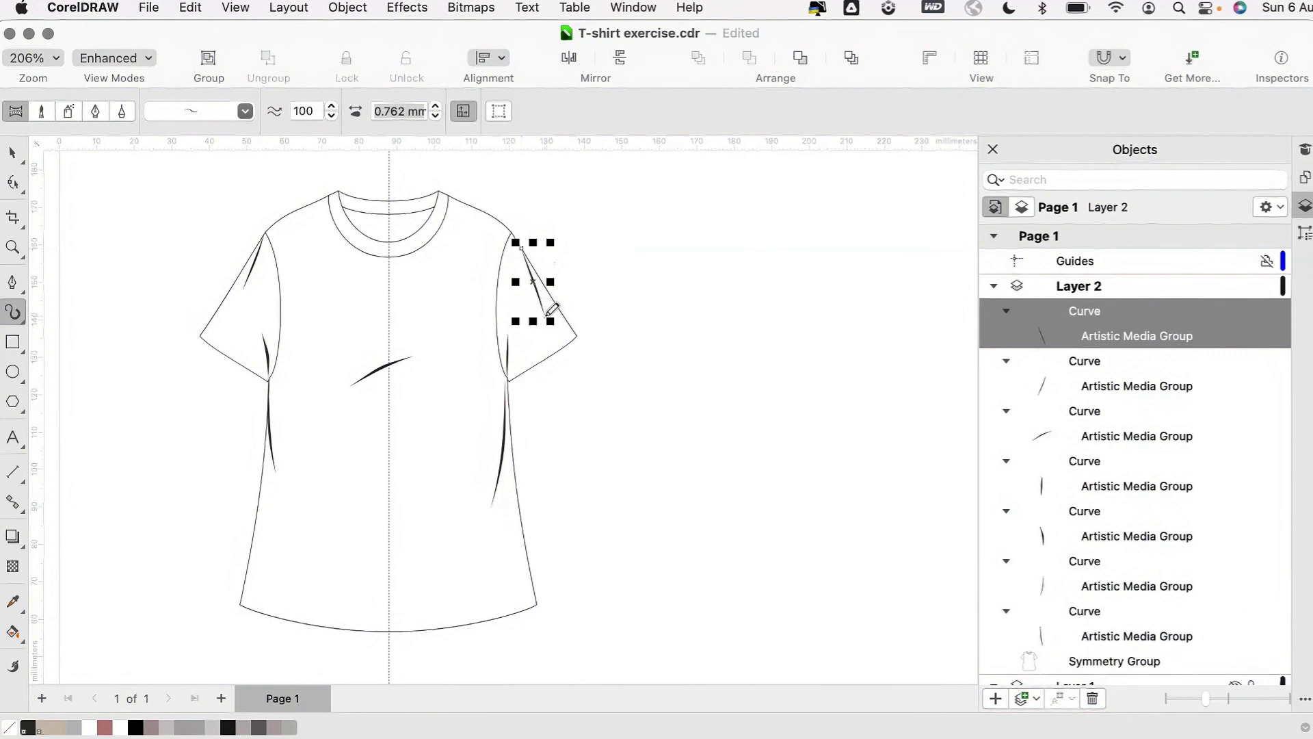
- Fill all seven fold strokes light grey (C:19 M:16 Y:16 K:0)
{"action": "left_click", "coordinate": [12, 151]}
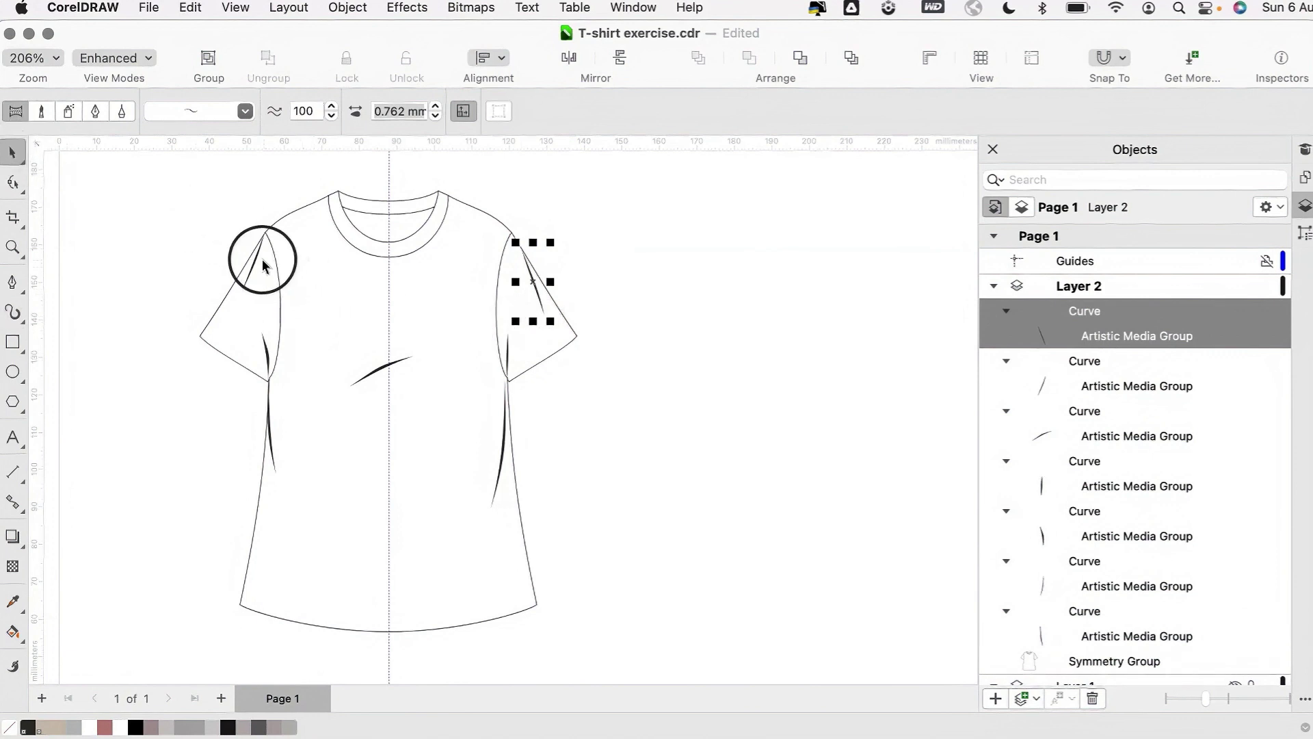
{"action": "left_click", "coordinate": [260, 260], "text": "shift"}
{"action": "left_click", "coordinate": [267, 351], "text": "shift"}
{"action": "left_click", "coordinate": [269, 440], "text": "shift"}
{"action": "left_click", "coordinate": [372, 373], "text": "shift"}
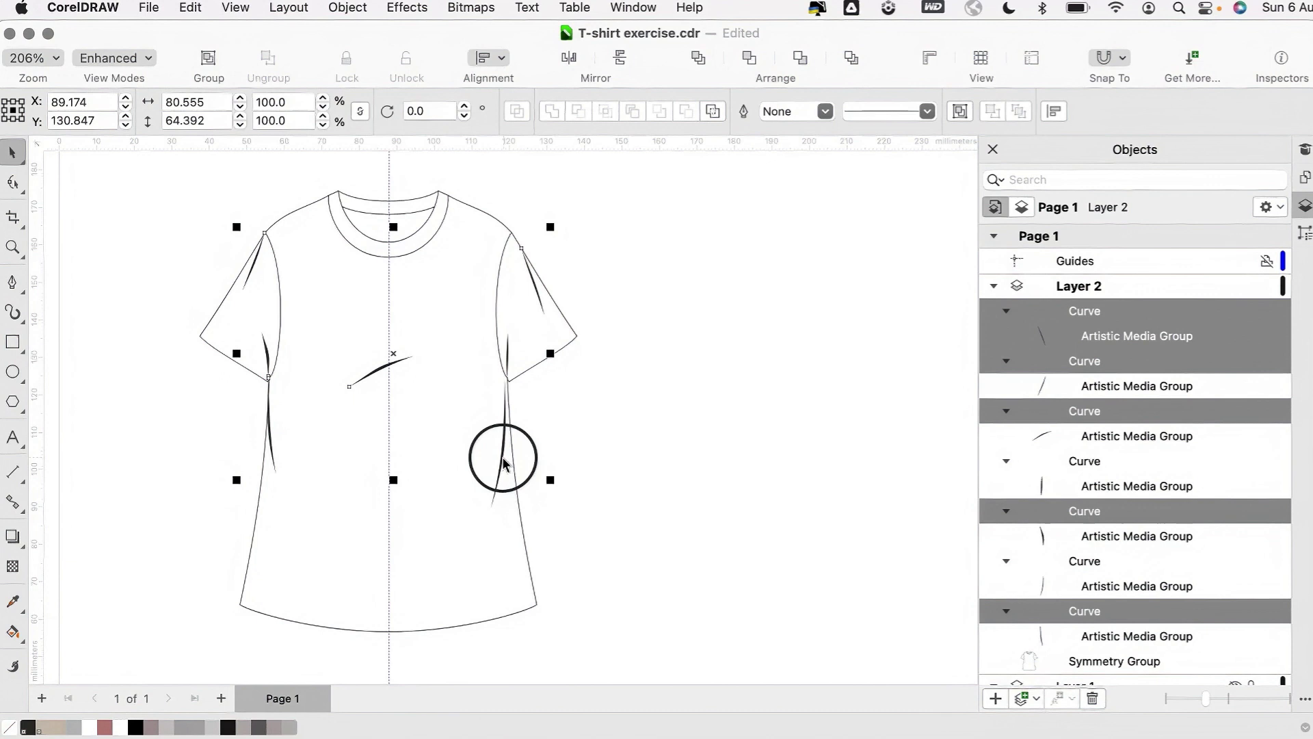
{"action": "left_click", "coordinate": [504, 461], "text": "shift"}
{"action": "left_click", "coordinate": [509, 363], "text": "shift"}
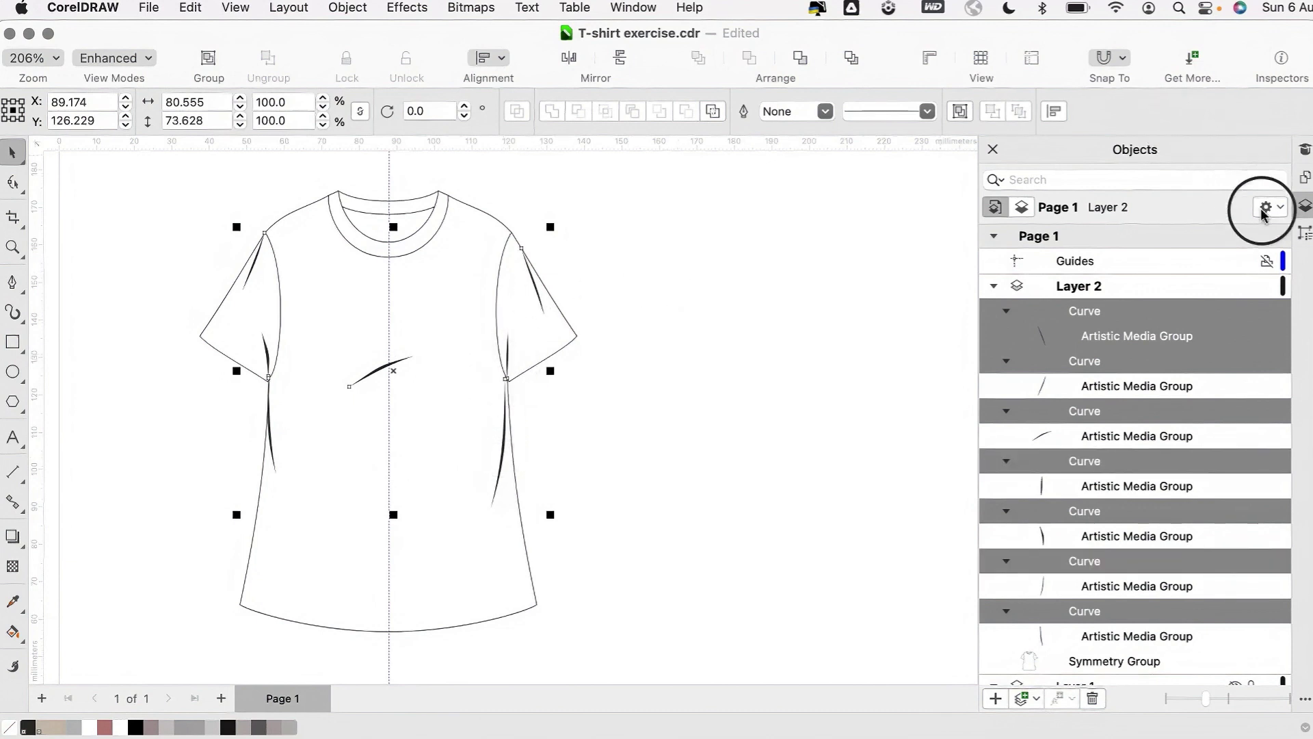
{"action": "left_click", "coordinate": [1306, 232]}
{"action": "left_click_drag", "start_coordinate": [991, 415], "coordinate": [988, 341]}
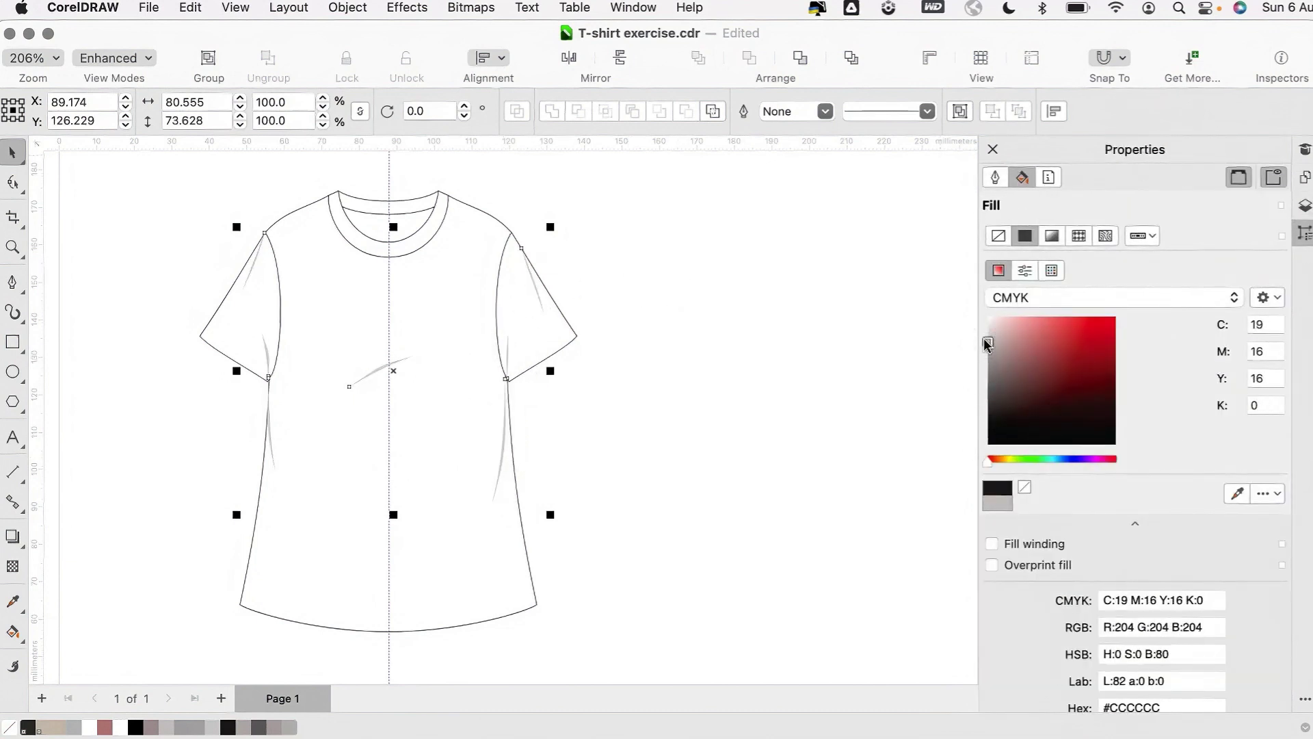
{"action": "left_click", "coordinate": [737, 355]}
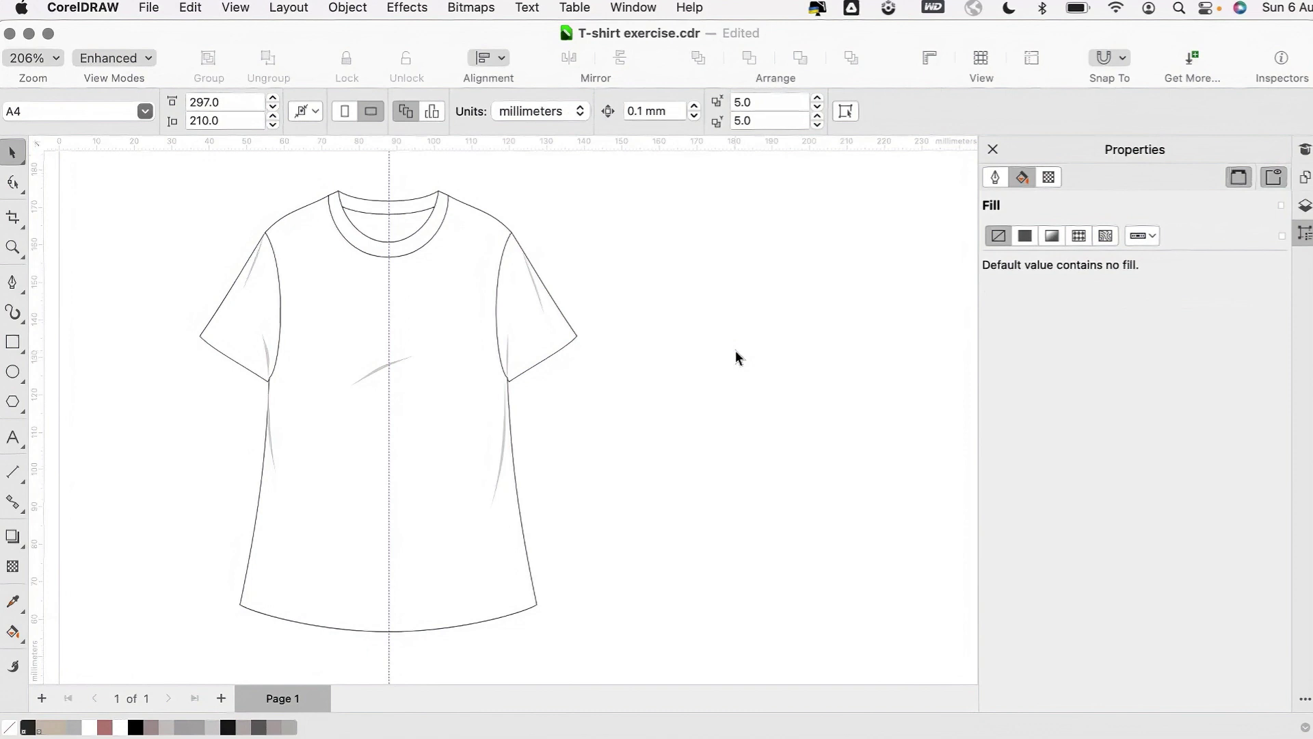
{"action": "key", "text": "alt+p"}
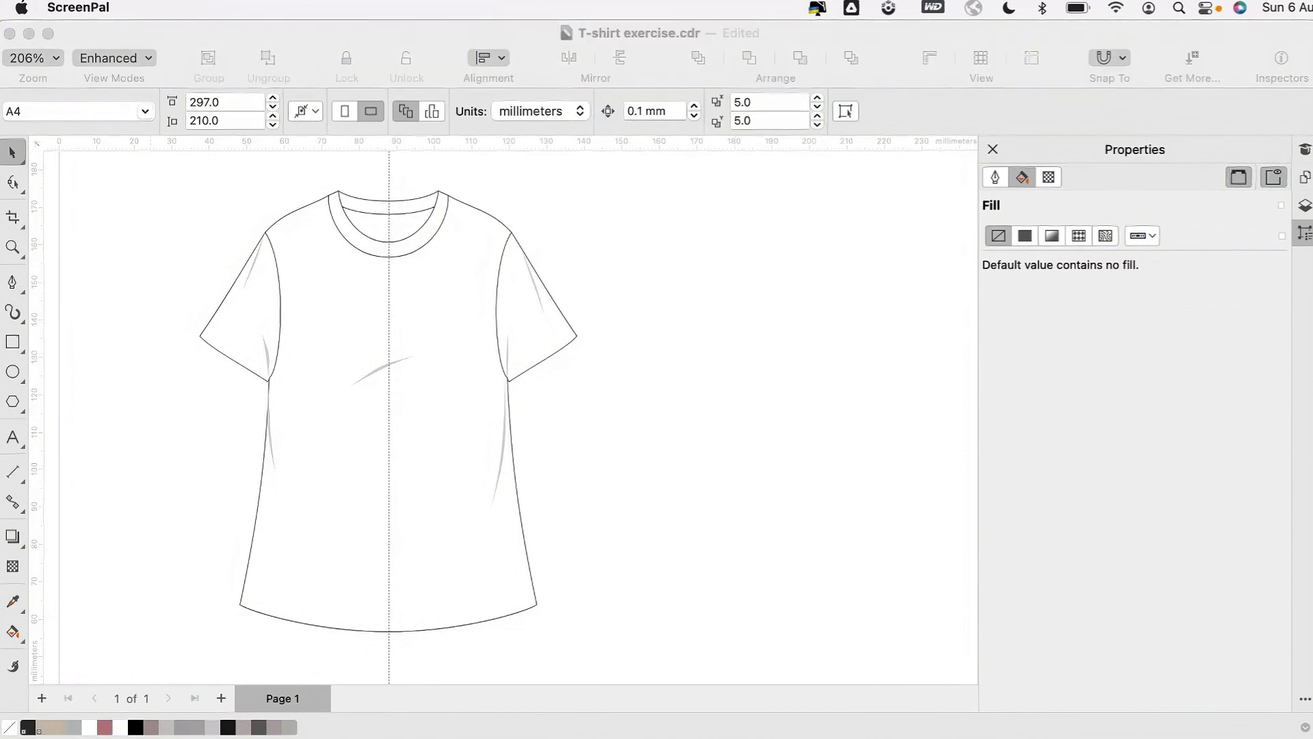